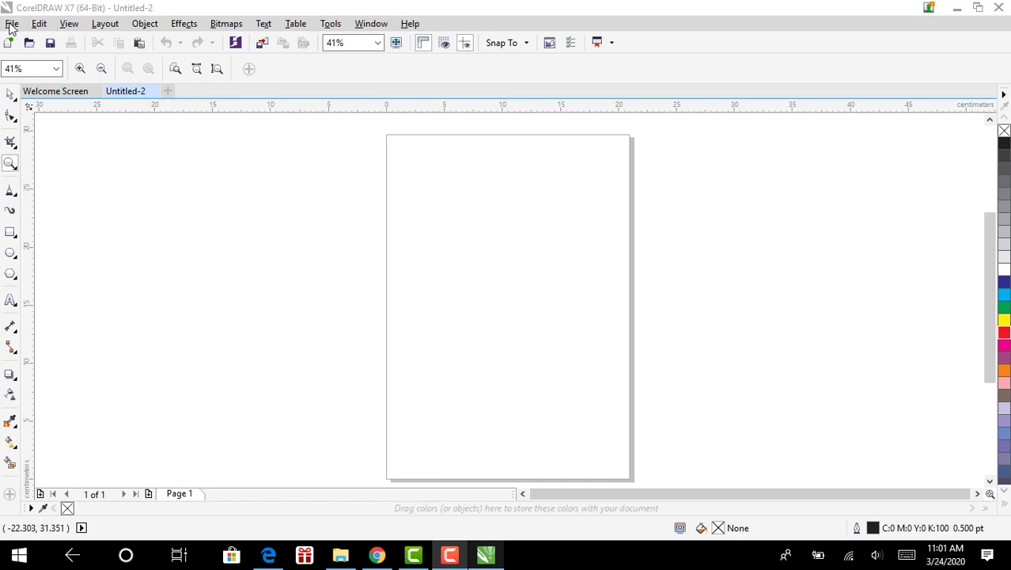
Zoom the view in so the blank A4 page fills more of the window
click(15, 26)
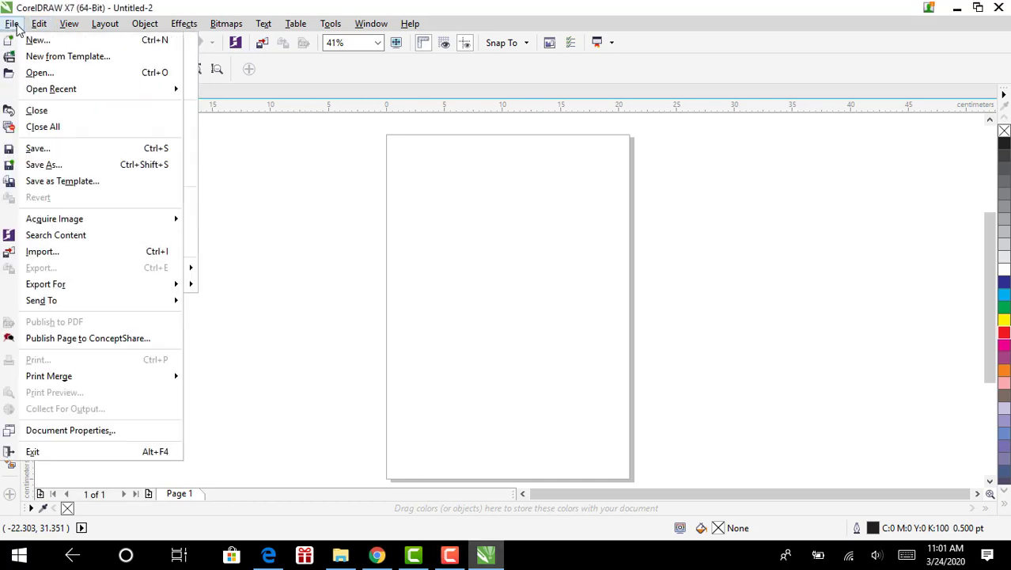
click(18, 28)
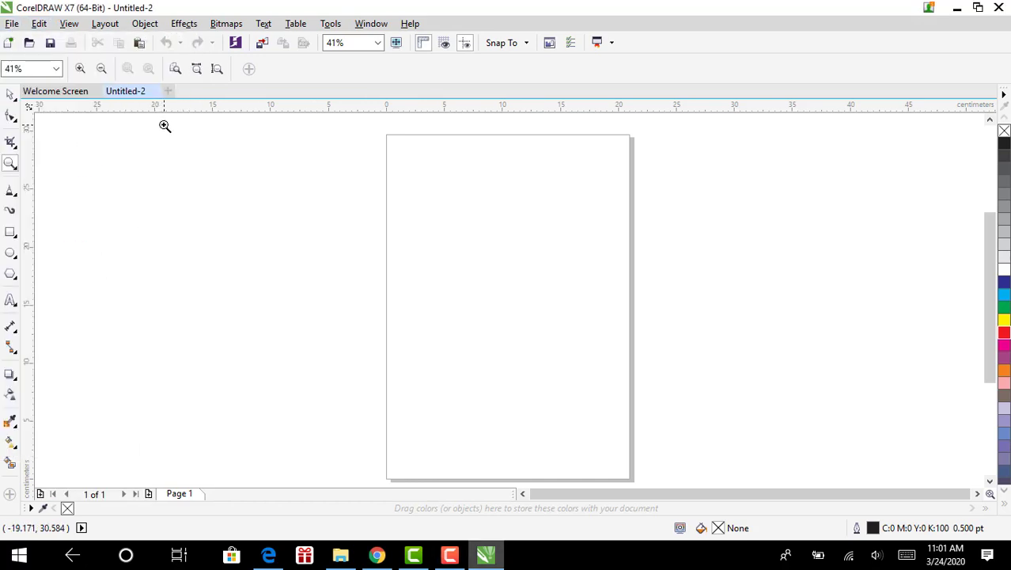
click(9, 25)
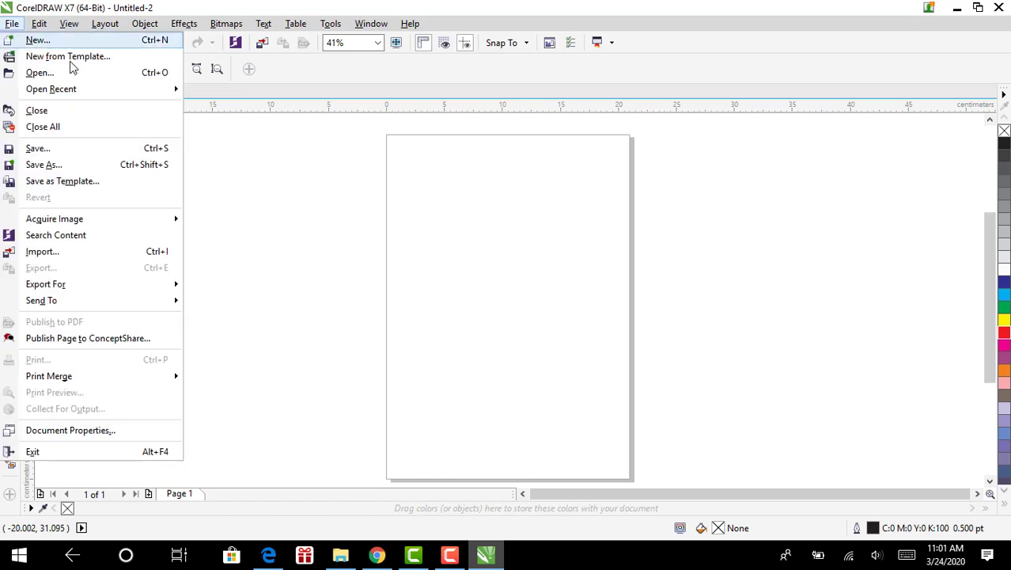
click(340, 222)
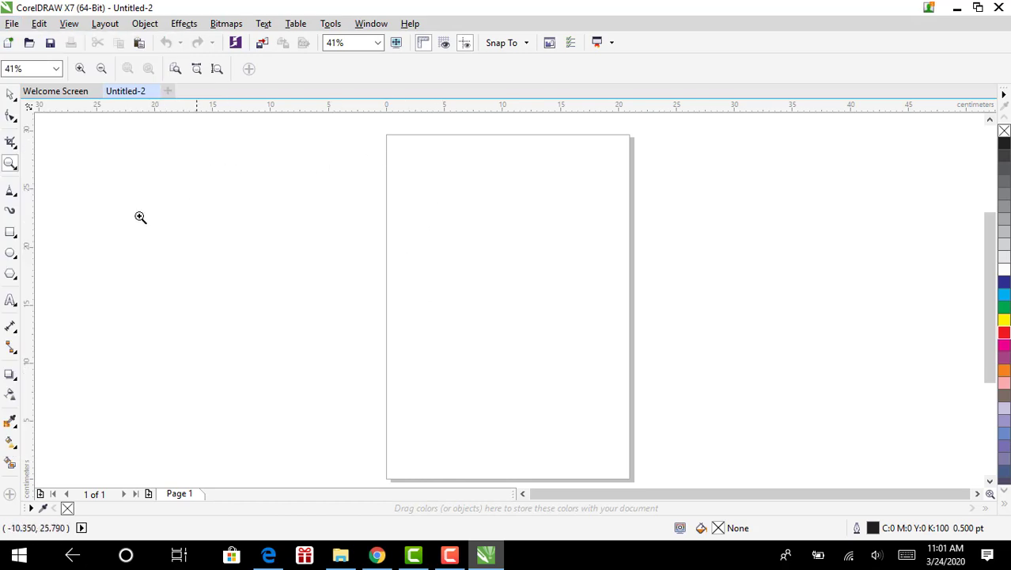
click(442, 273)
scroll(301, 224, down, 4)
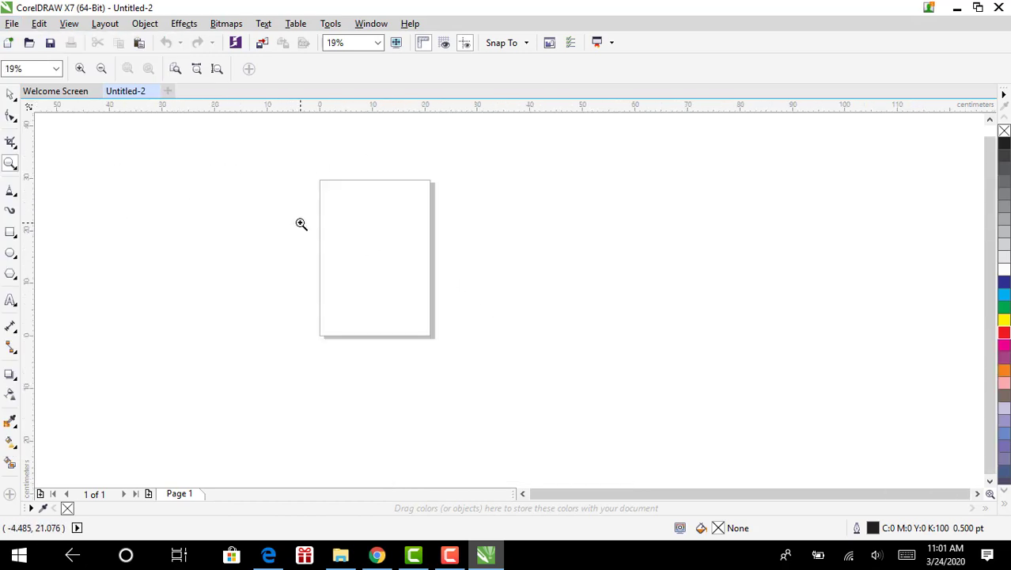
scroll(330, 253, up, 2)
click(529, 493)
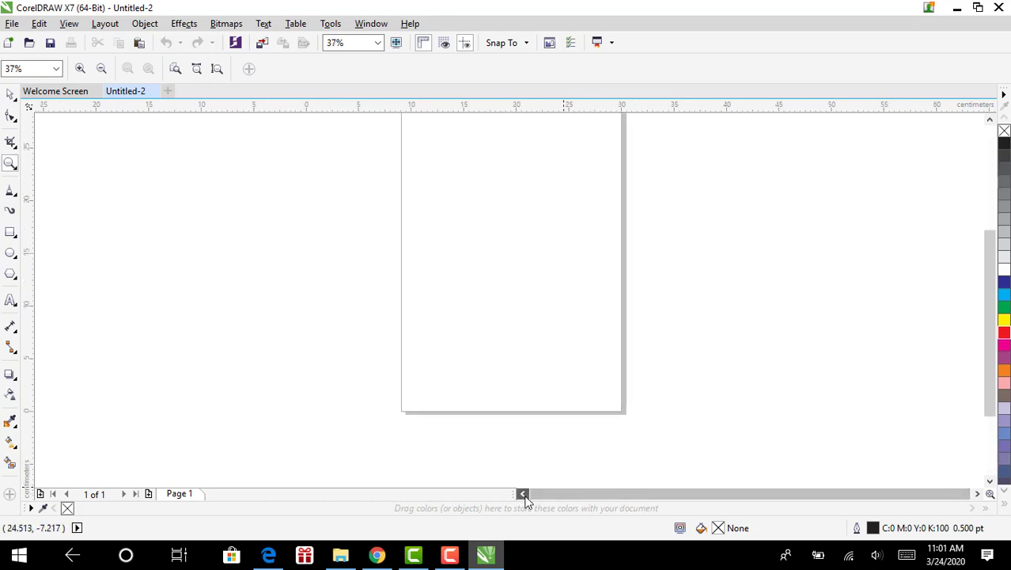
drag(991, 348, 997, 320)
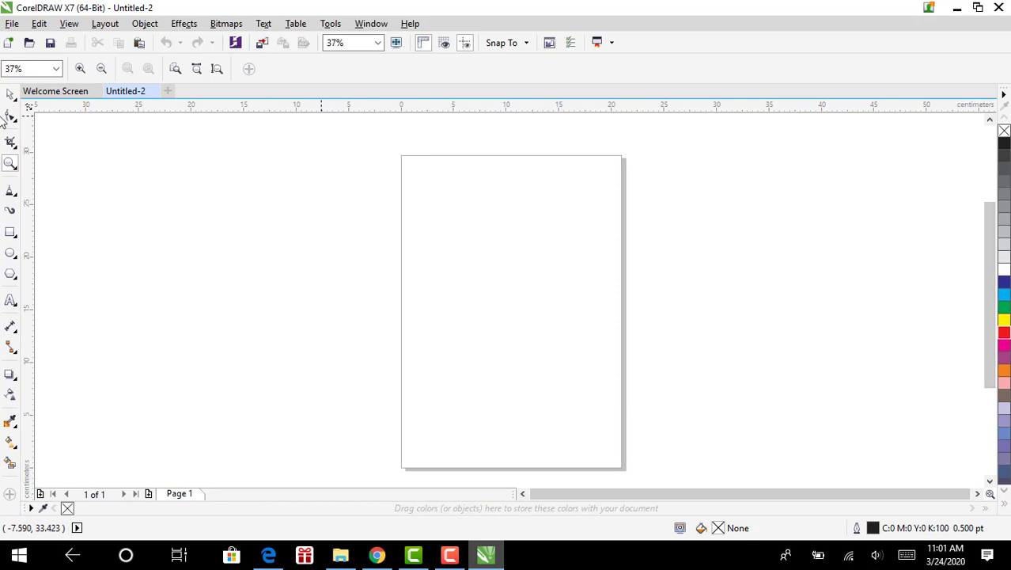
Bring up the Open Drawing browser and navigate to the Pictures folder
click(12, 23)
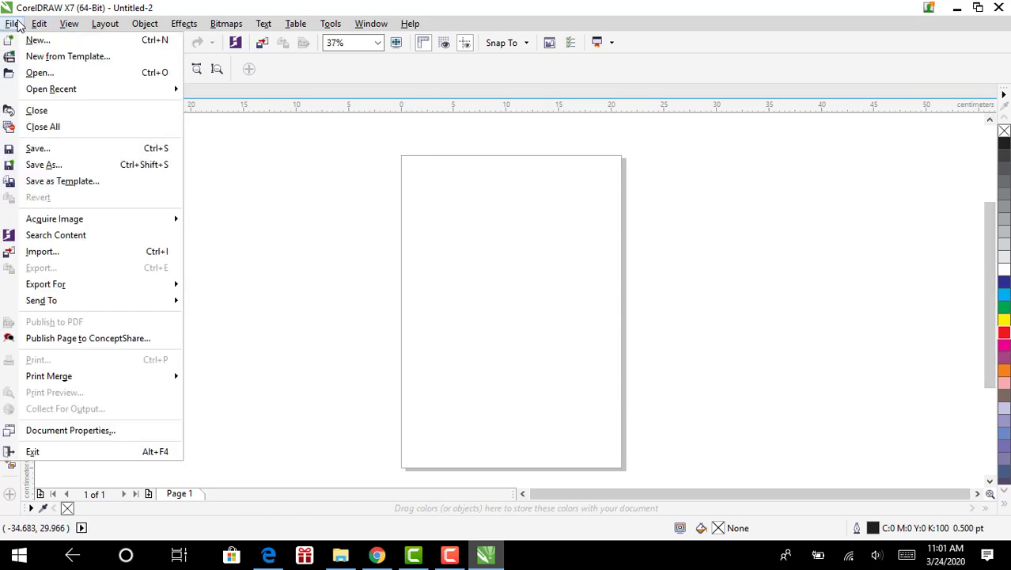
click(79, 72)
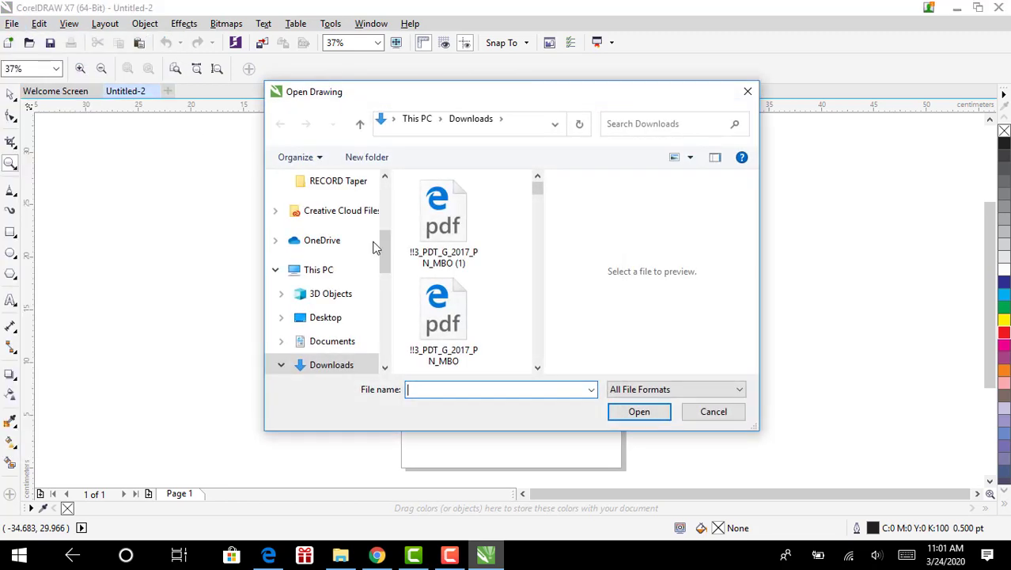
scroll(375, 248, down, 3)
scroll(346, 357, up, 3)
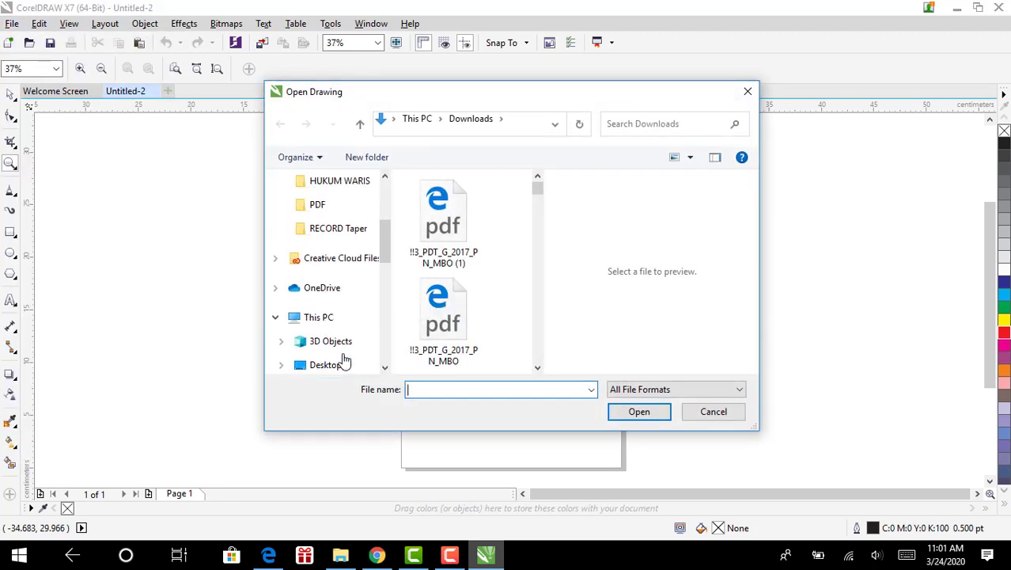
scroll(343, 356, up, 3)
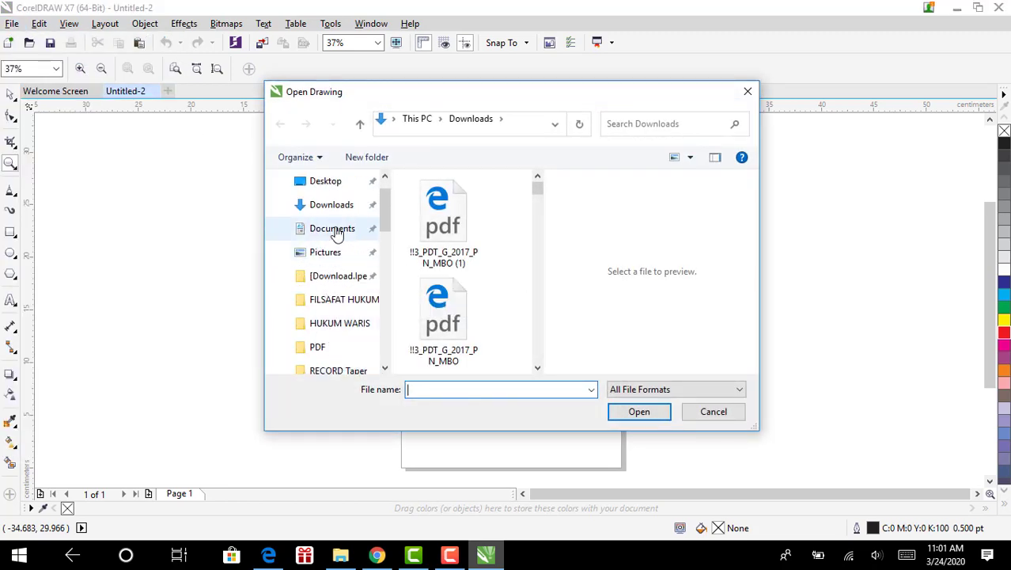
scroll(327, 231, up, 1)
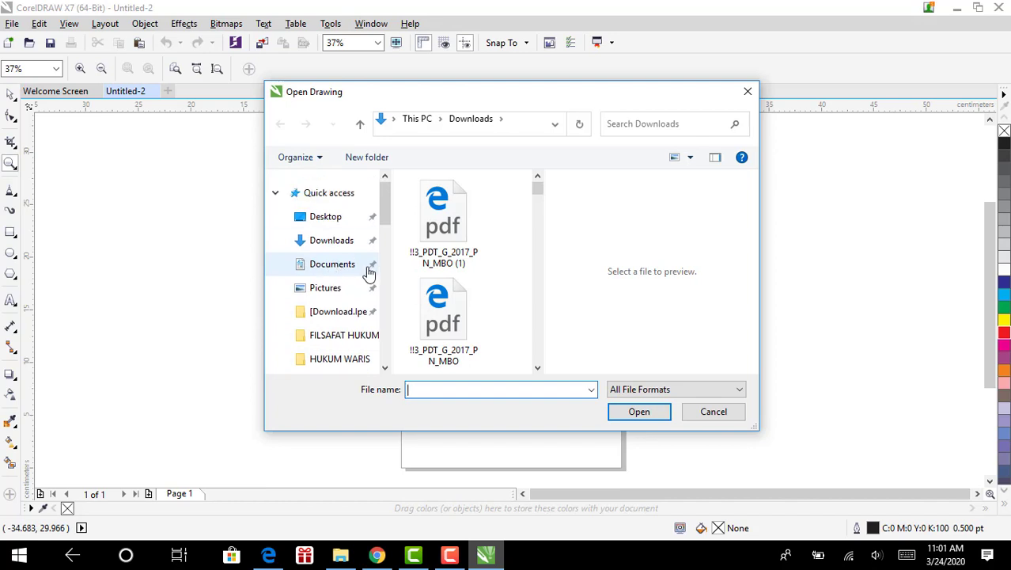
click(342, 266)
scroll(348, 316, down, 5)
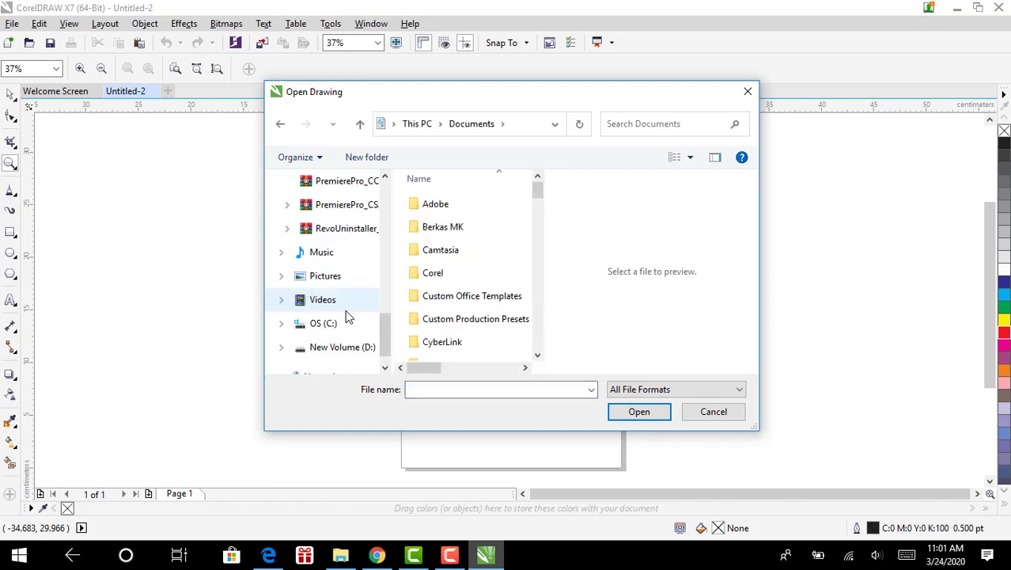
scroll(346, 317, down, 1)
click(340, 275)
click(343, 253)
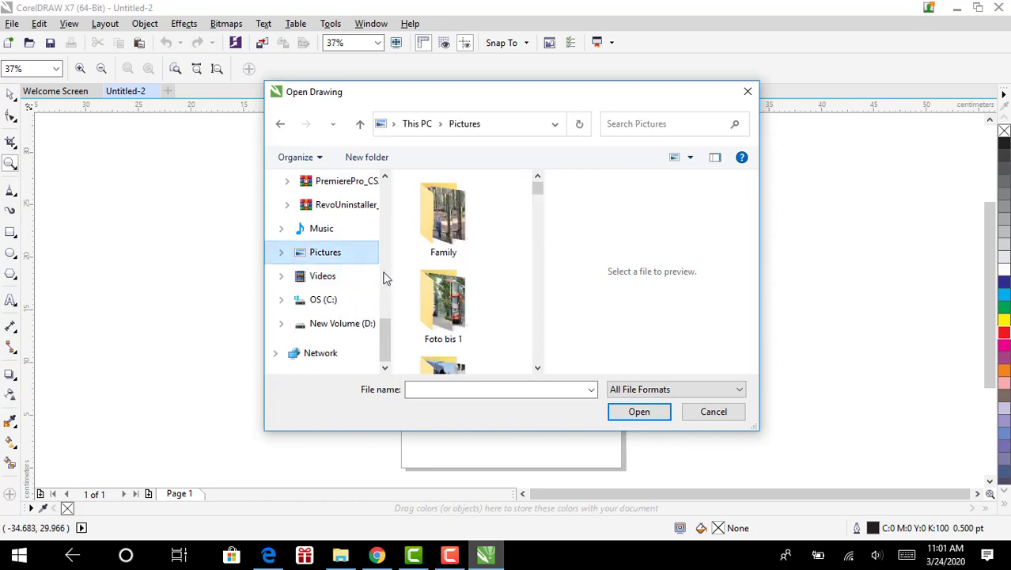
Place the white car photo (avanza-veloz-copy PNG) on the canvas right of the page
scroll(487, 291, down, 10)
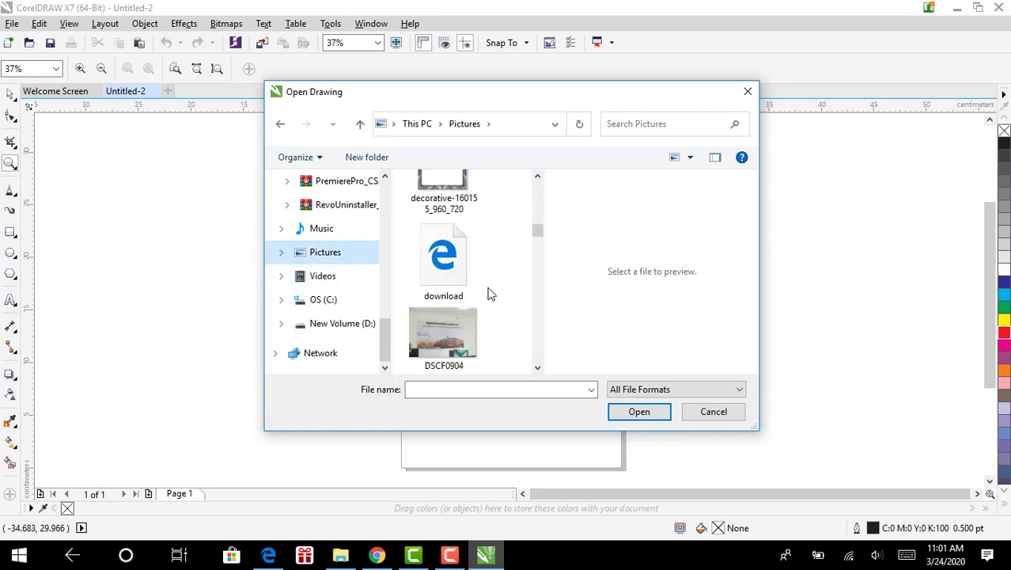
scroll(490, 292, down, 5)
scroll(490, 291, up, 10)
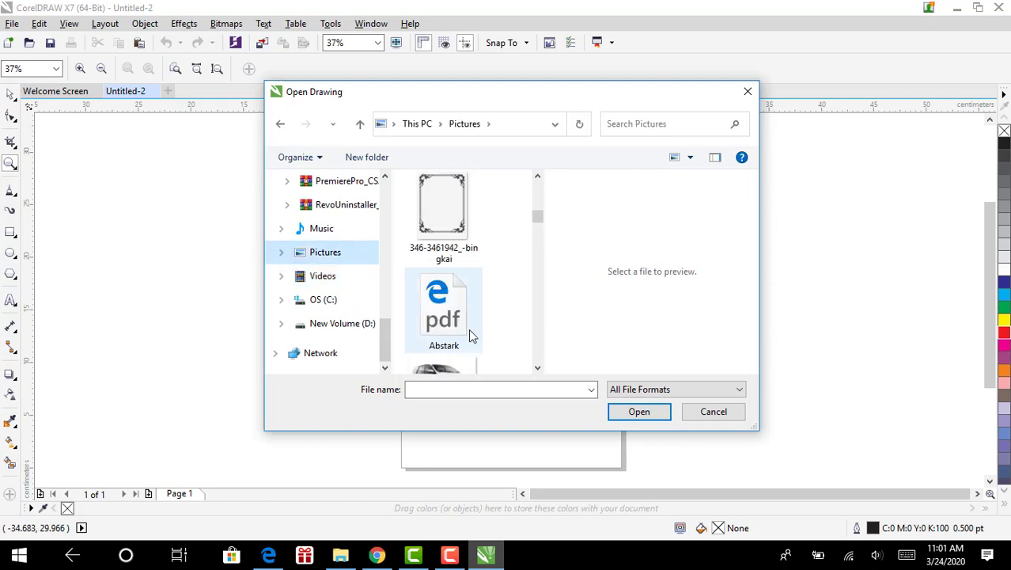
scroll(467, 341, down, 1)
double_click(465, 320)
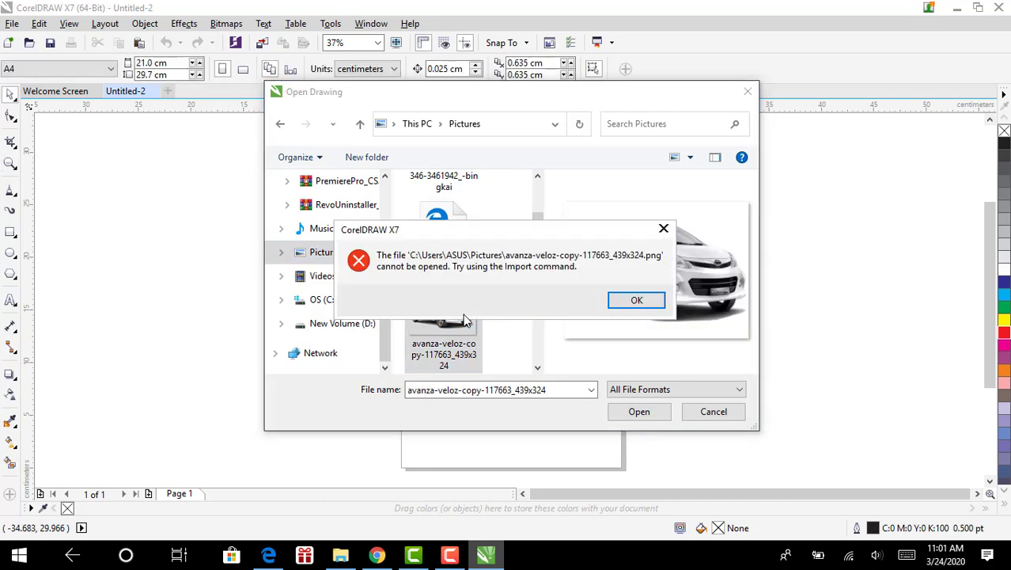
click(618, 299)
drag(420, 324, 860, 309)
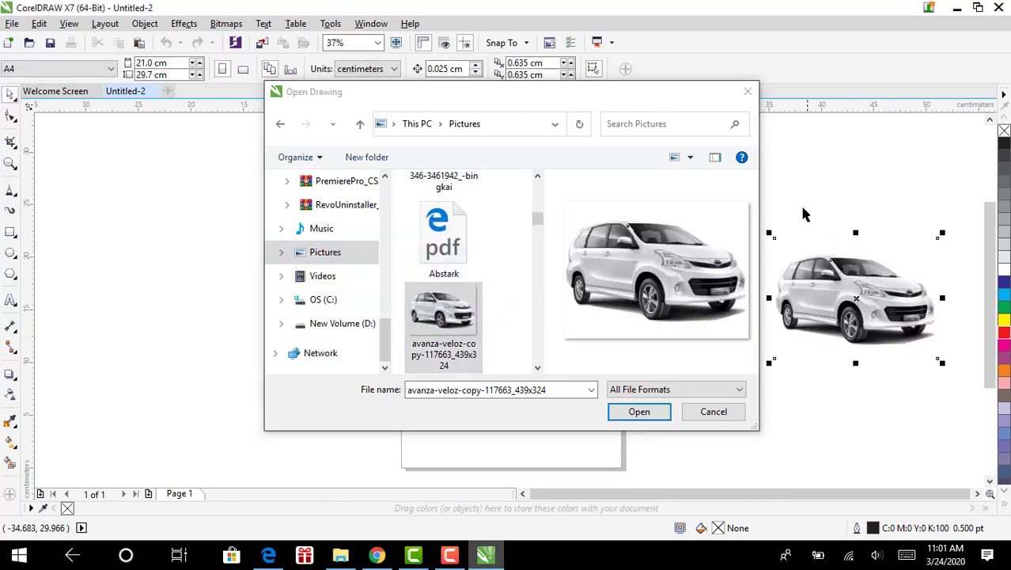
click(749, 93)
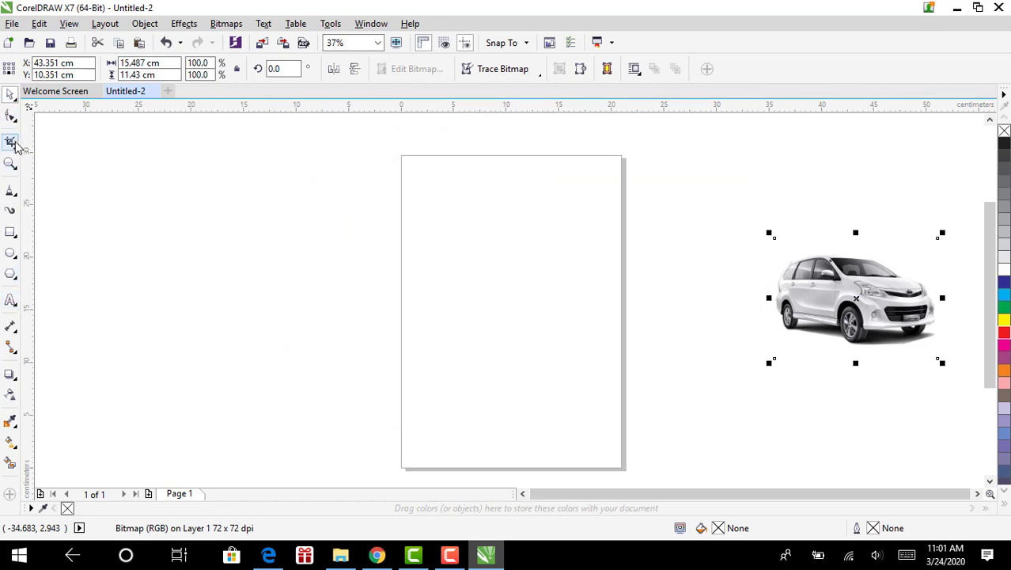
Create a rectangle exactly the size of the page, then pick the Pen curve tool
click(10, 232)
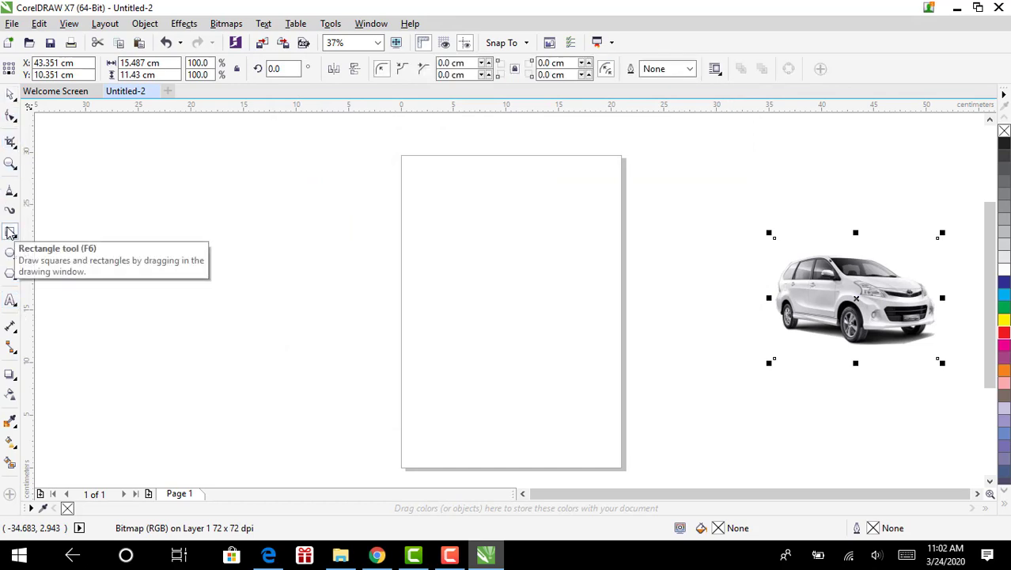
double_click(10, 232)
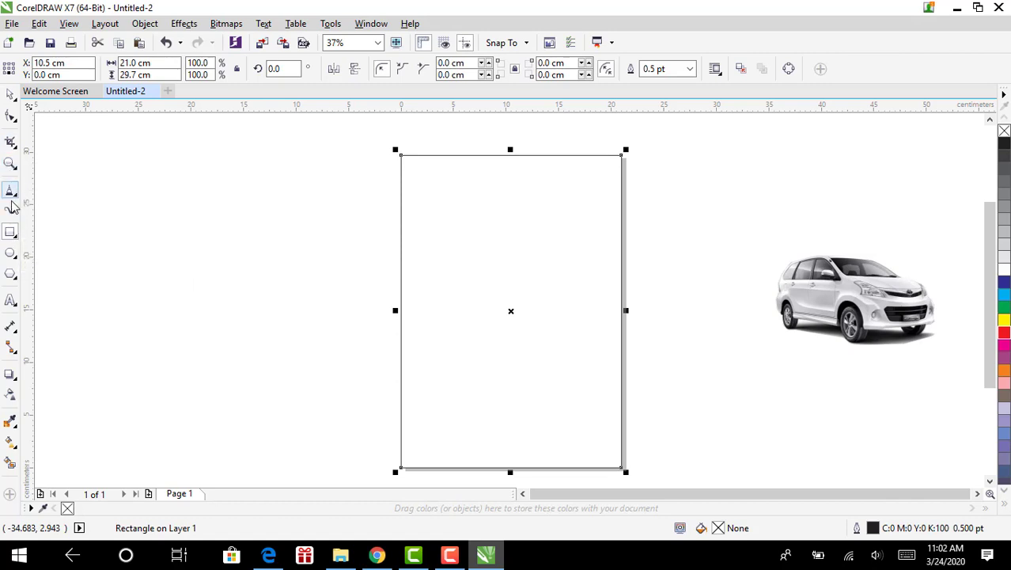
click(10, 192)
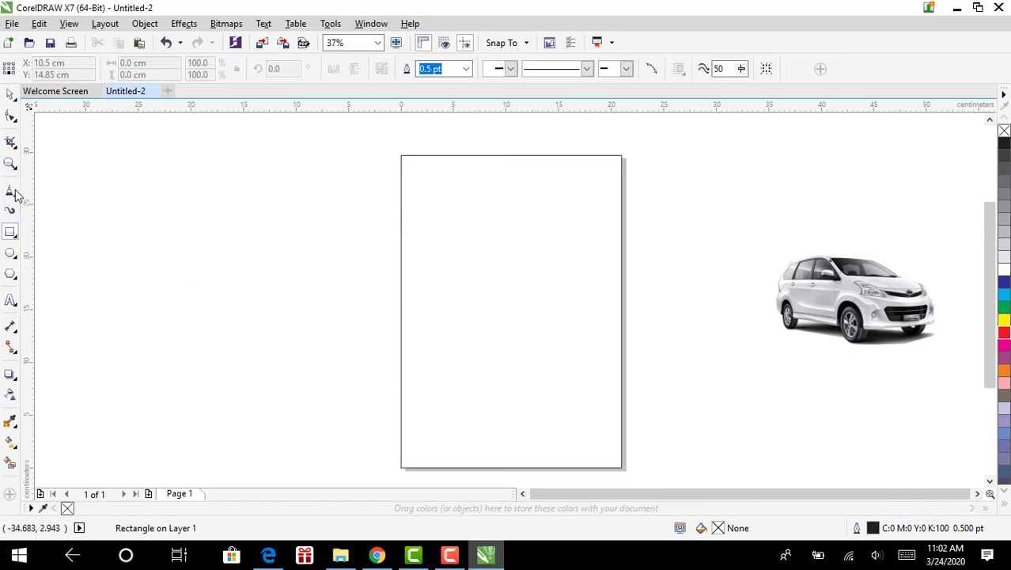
right_click(15, 197)
key(Escape)
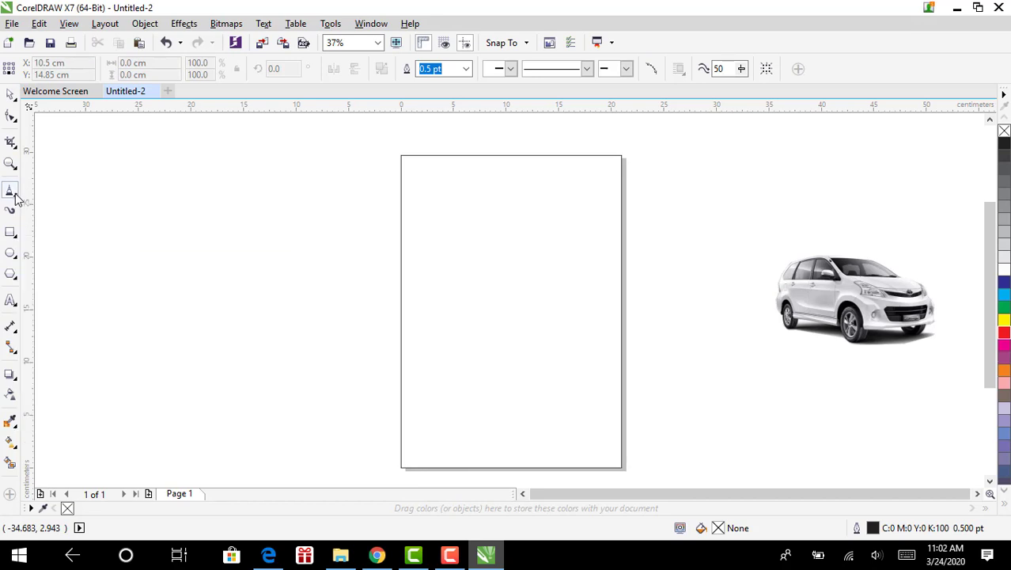
click(14, 198)
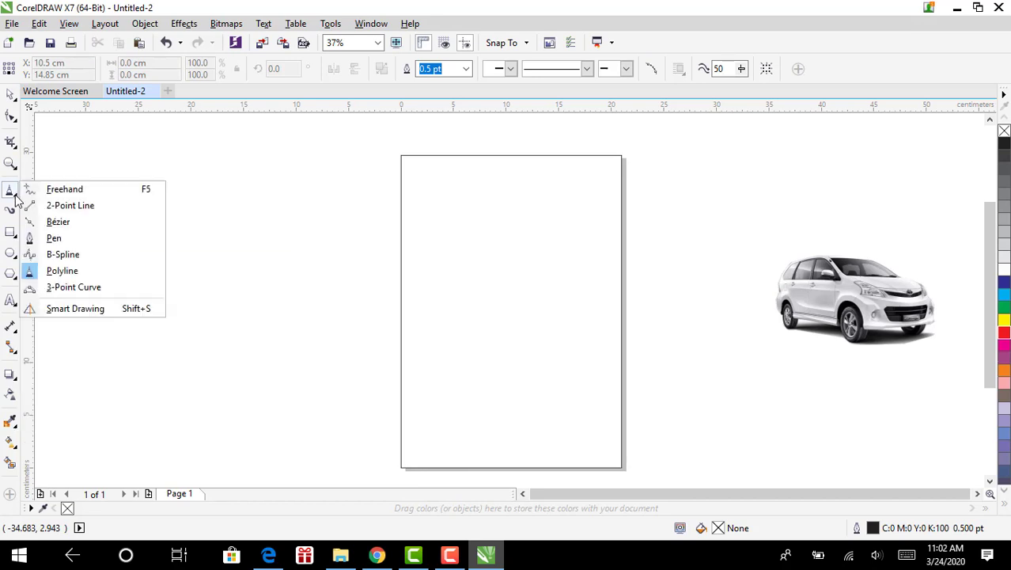
click(72, 239)
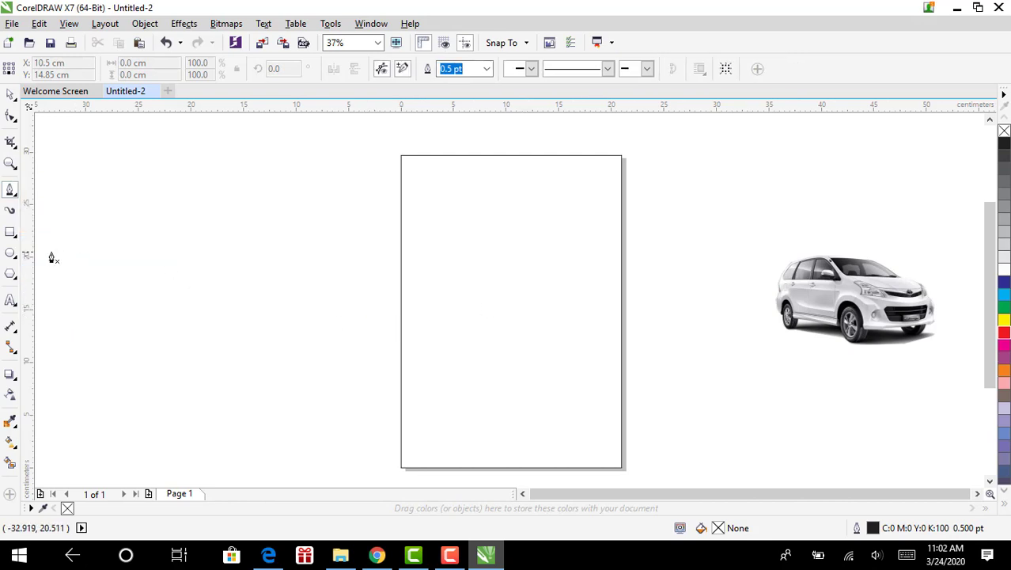
Open and close the drawing tool's settings, then open the curve tools flyout
double_click(14, 193)
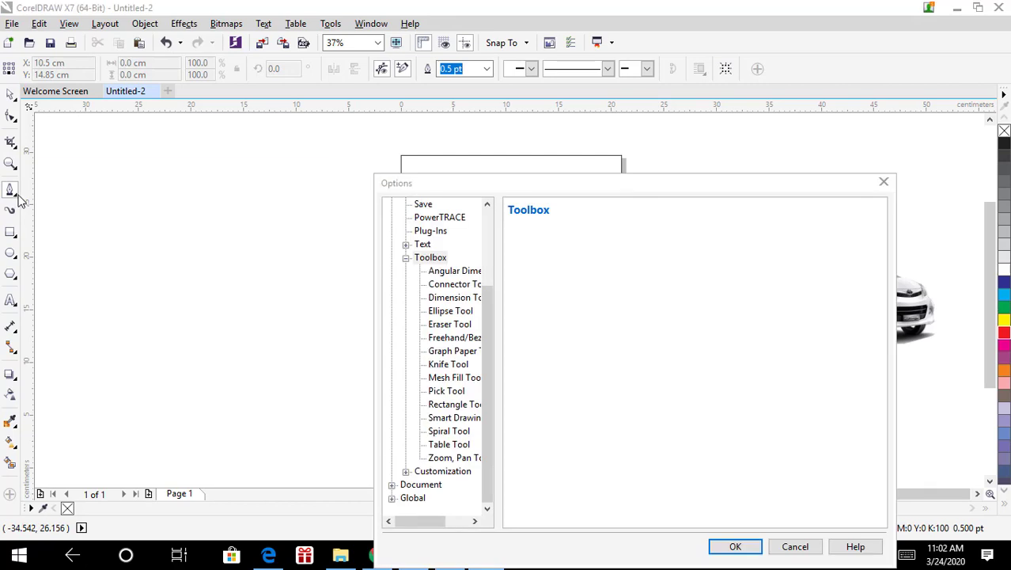
click(880, 183)
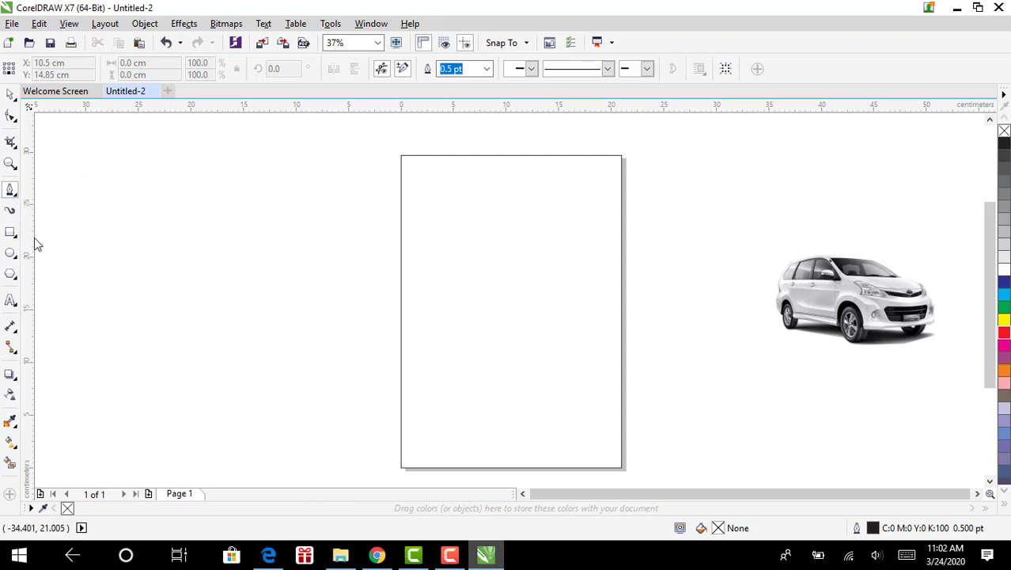
click(15, 235)
click(8, 190)
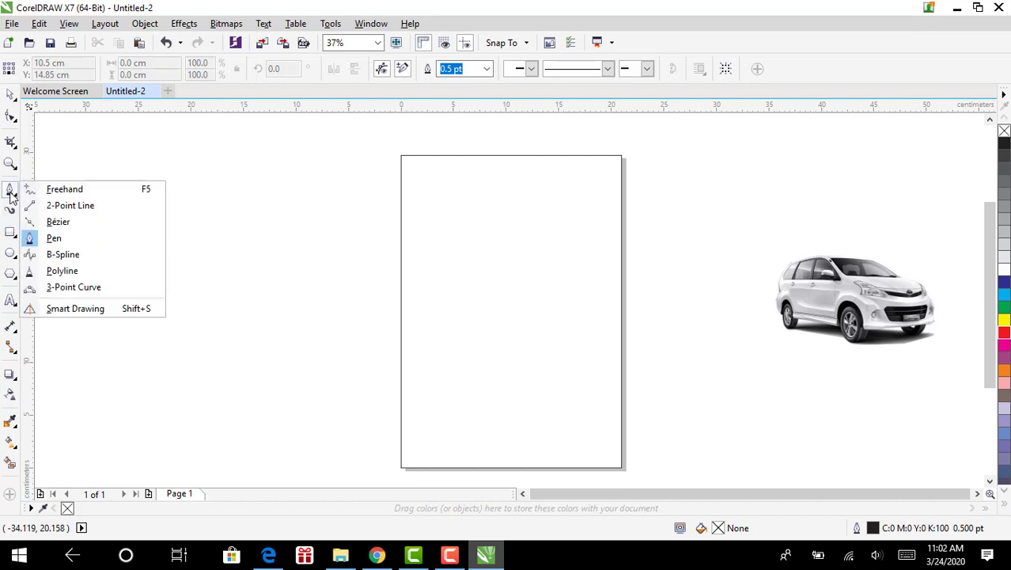
Draw a closed polyline from the left edge, bending up to the right edge, around the bottom corners
click(64, 271)
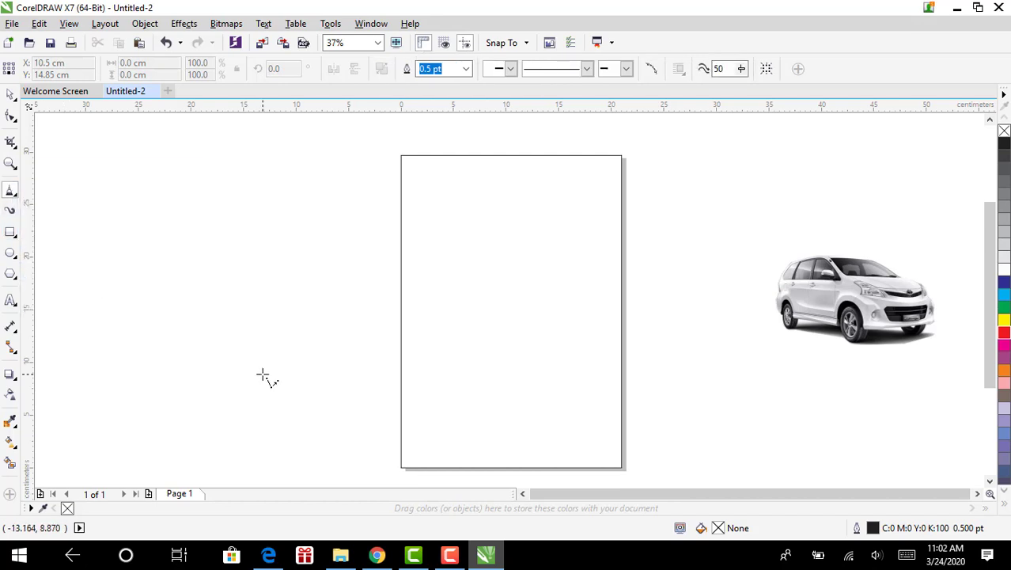
click(407, 368)
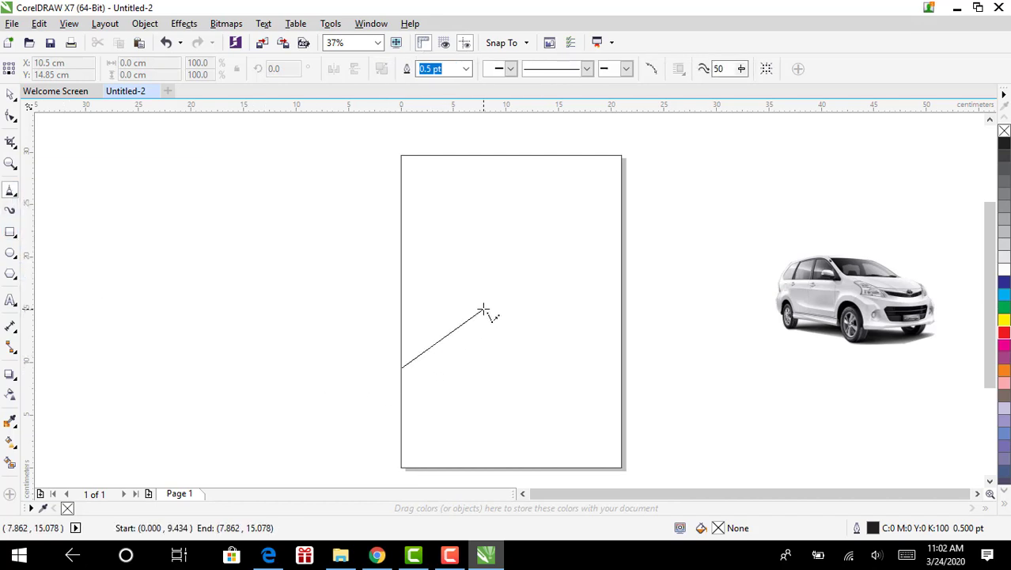
click(527, 328)
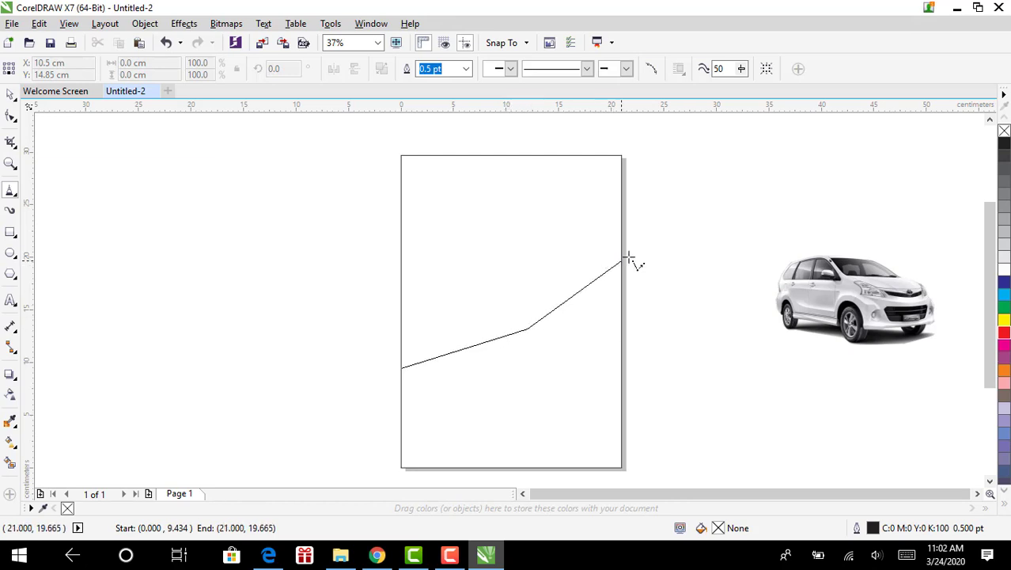
click(622, 261)
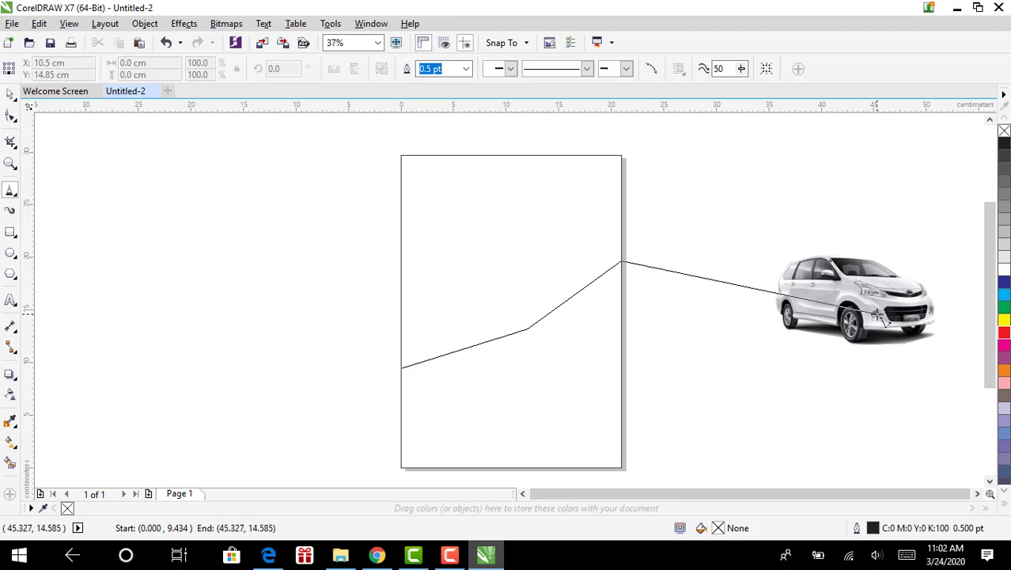
scroll(884, 319, down, 1)
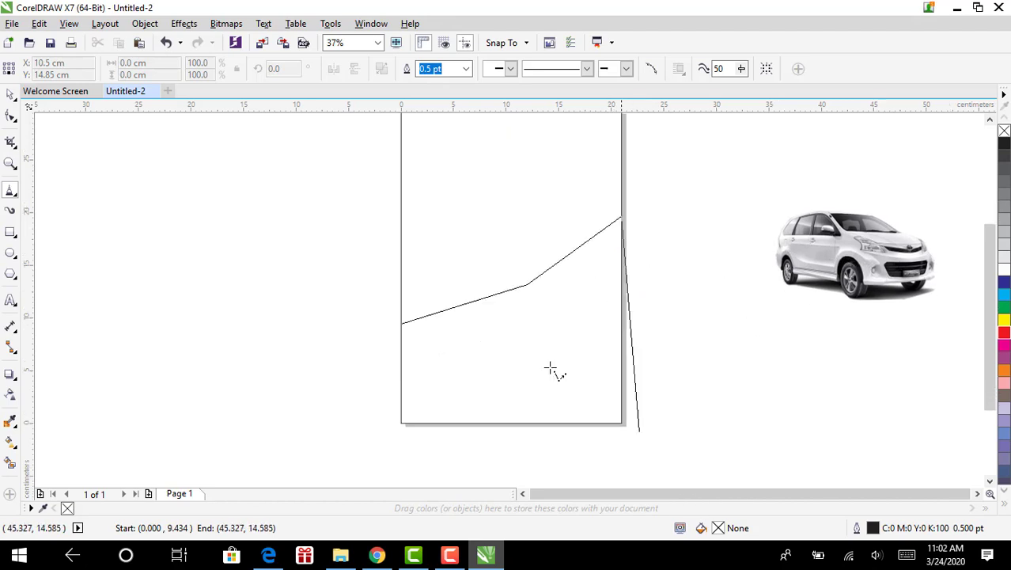
click(622, 424)
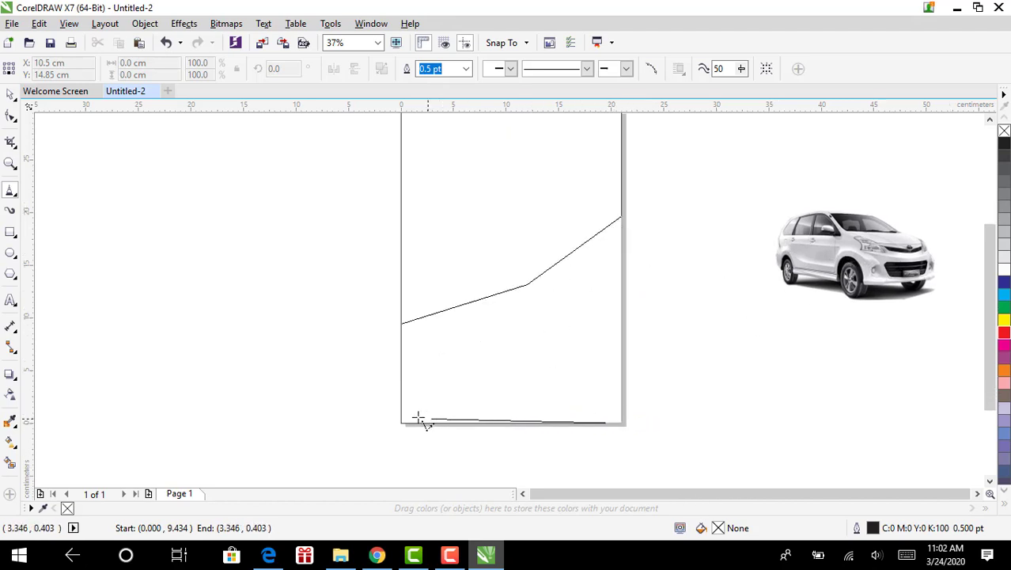
click(401, 398)
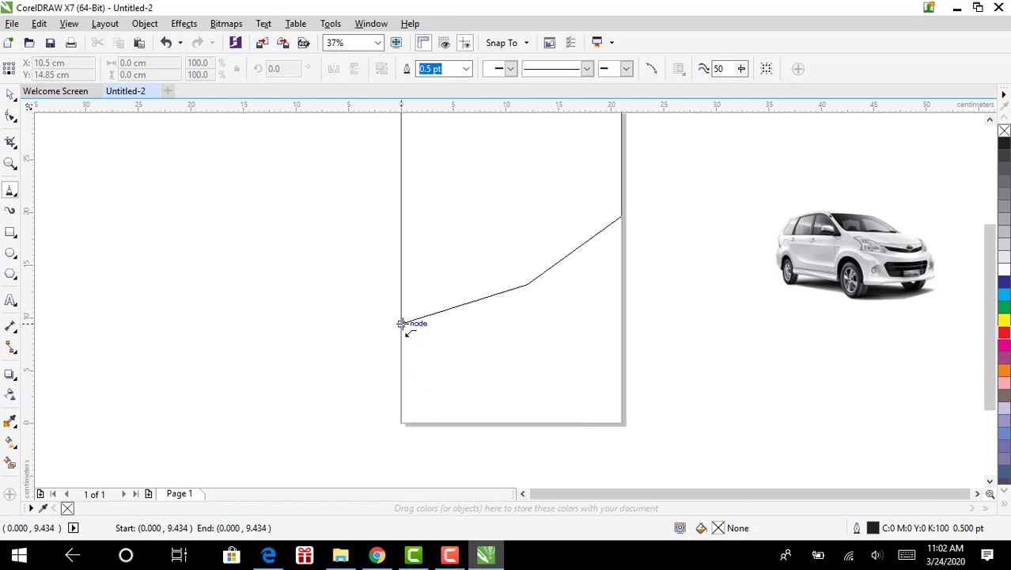
click(402, 323)
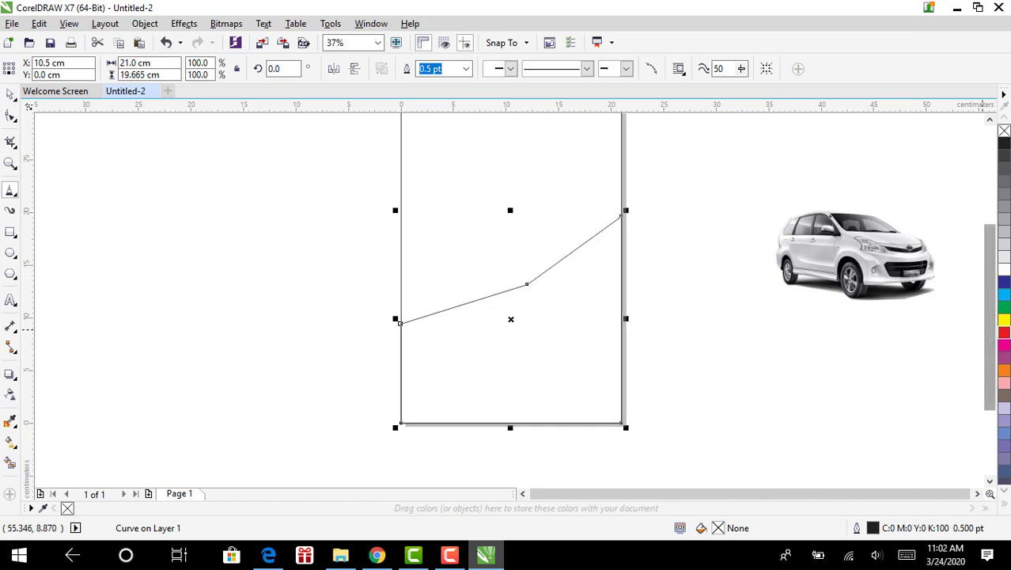
Fill the polyline shape cyan and the page-sized rectangle yellow
click(1005, 294)
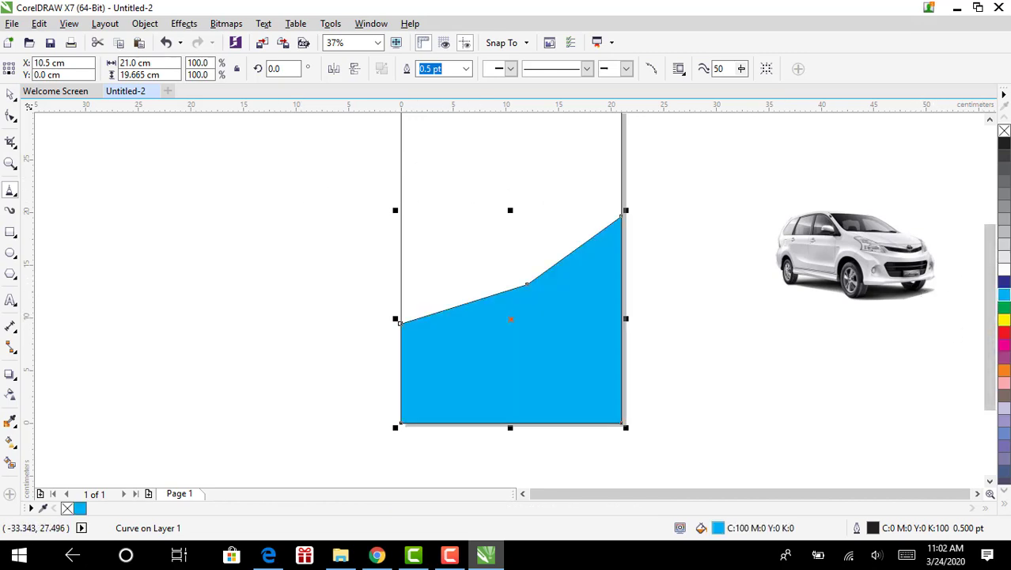
click(8, 93)
click(515, 172)
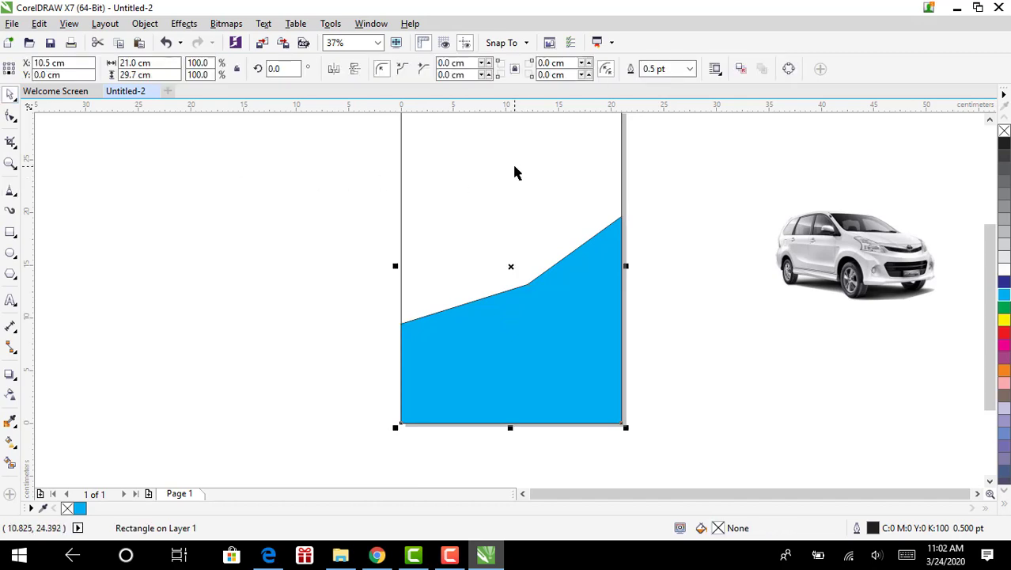
click(1004, 320)
scroll(667, 328, up, 1)
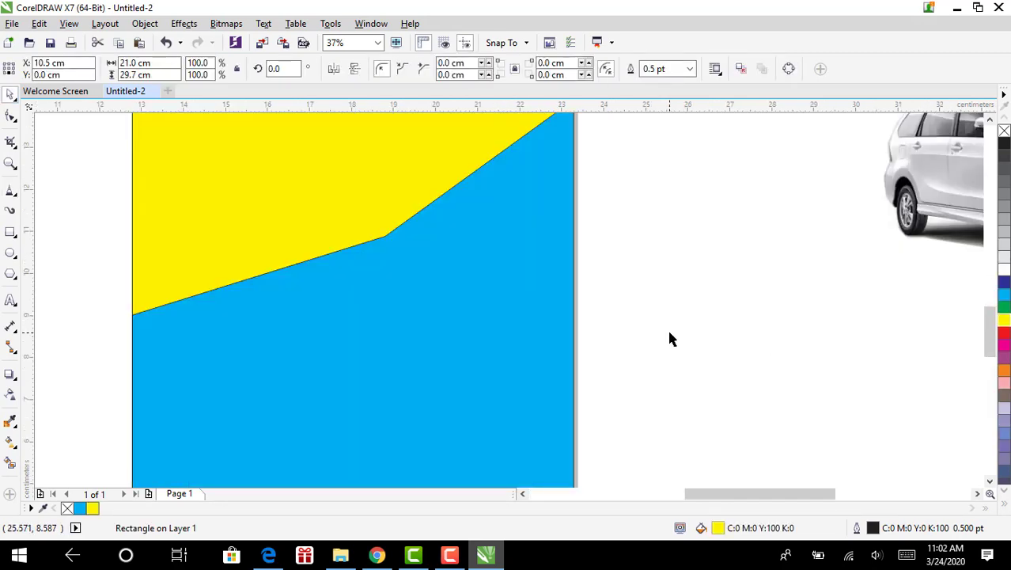
scroll(668, 328, down, 1)
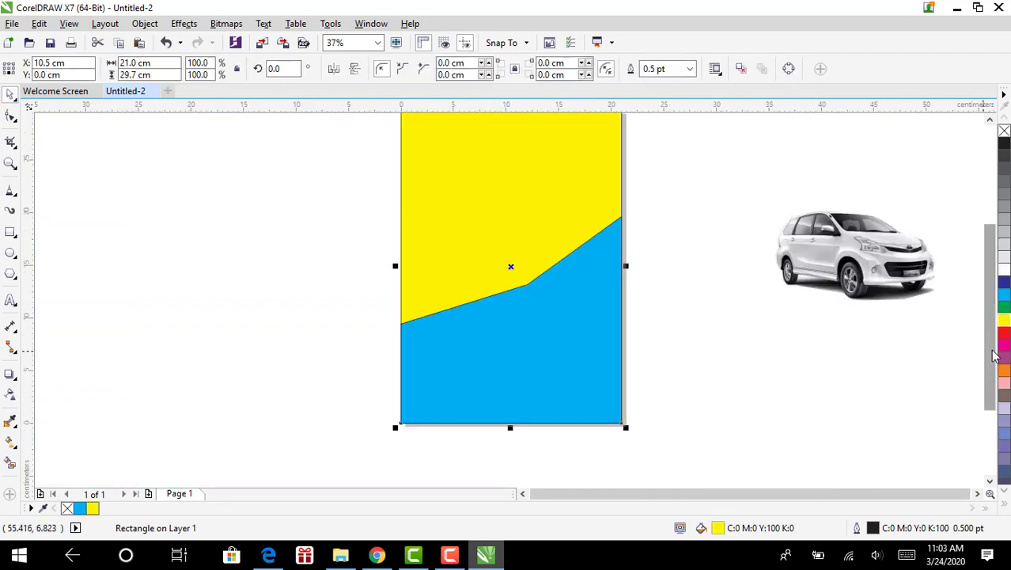
scroll(973, 360, up, 2)
Move the car photo aside and line the blue shape up with the page bottom
click(865, 324)
drag(867, 329, 513, 431)
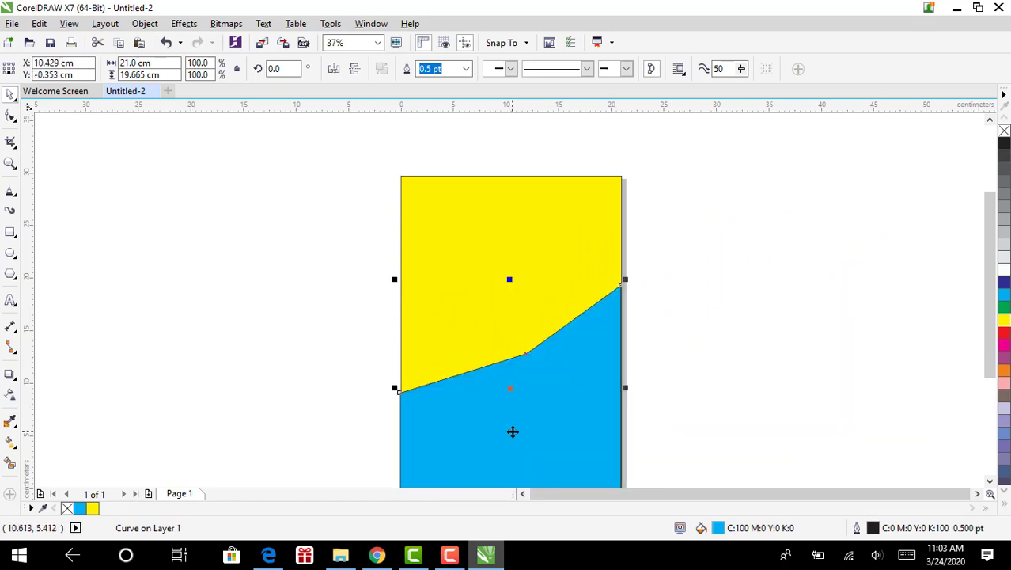
right_click(513, 428)
key(Escape)
drag(511, 464, 341, 414)
click(514, 419)
drag(505, 425, 833, 401)
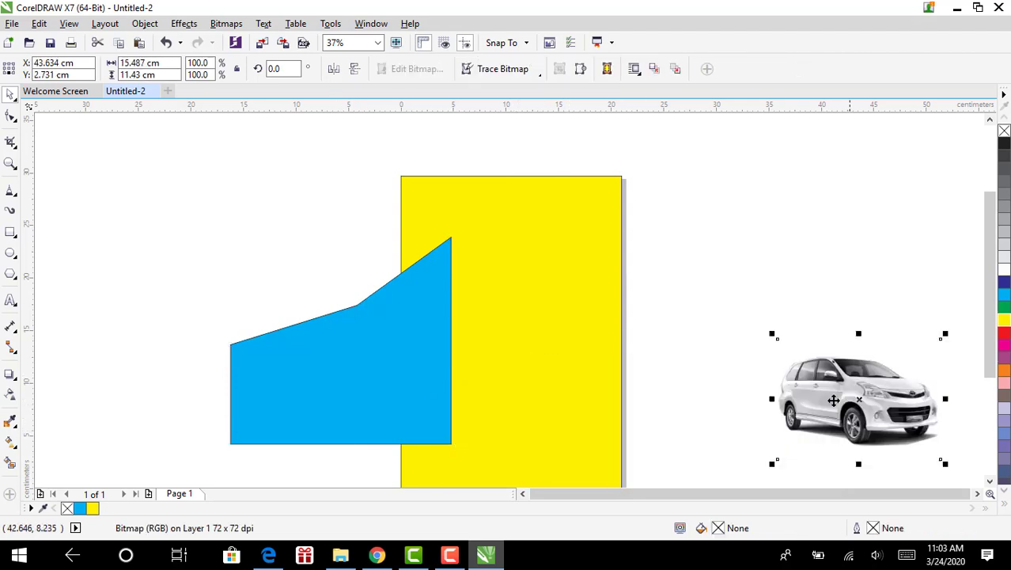
drag(360, 380, 376, 383)
drag(379, 378, 533, 448)
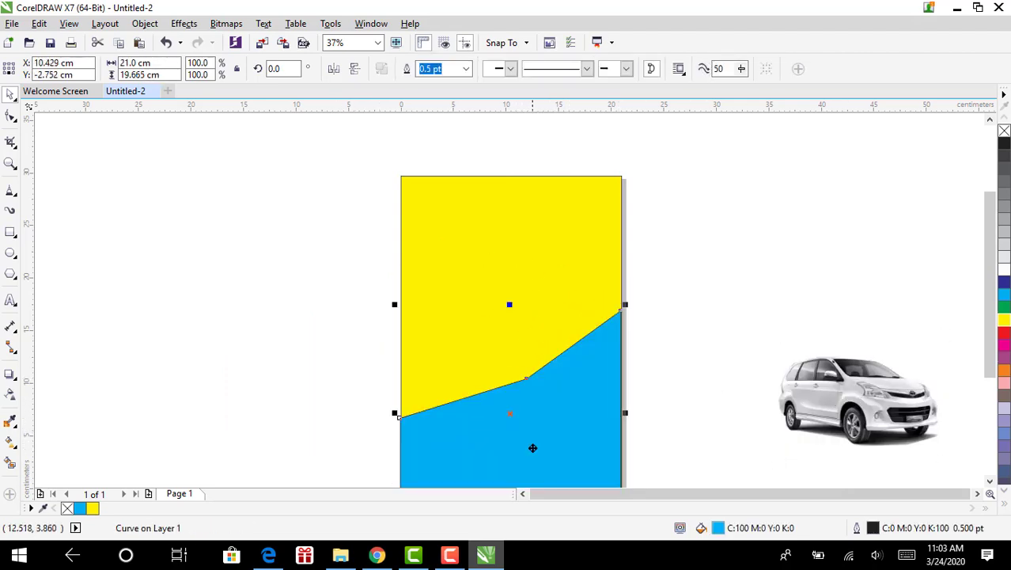
Place the car photo in the page's upper yellow area
click(812, 456)
scroll(646, 415, down, 2)
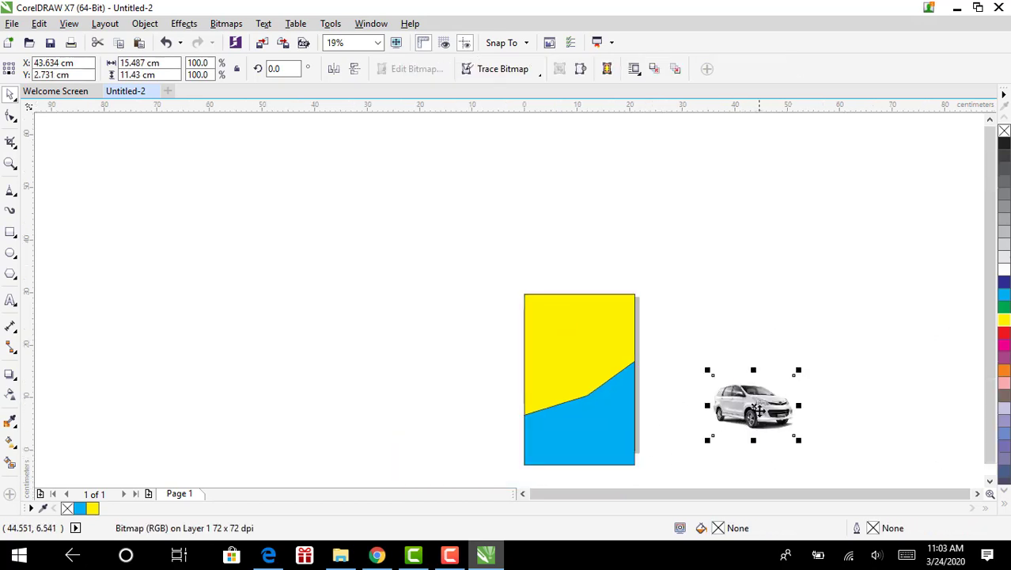
drag(757, 409, 577, 334)
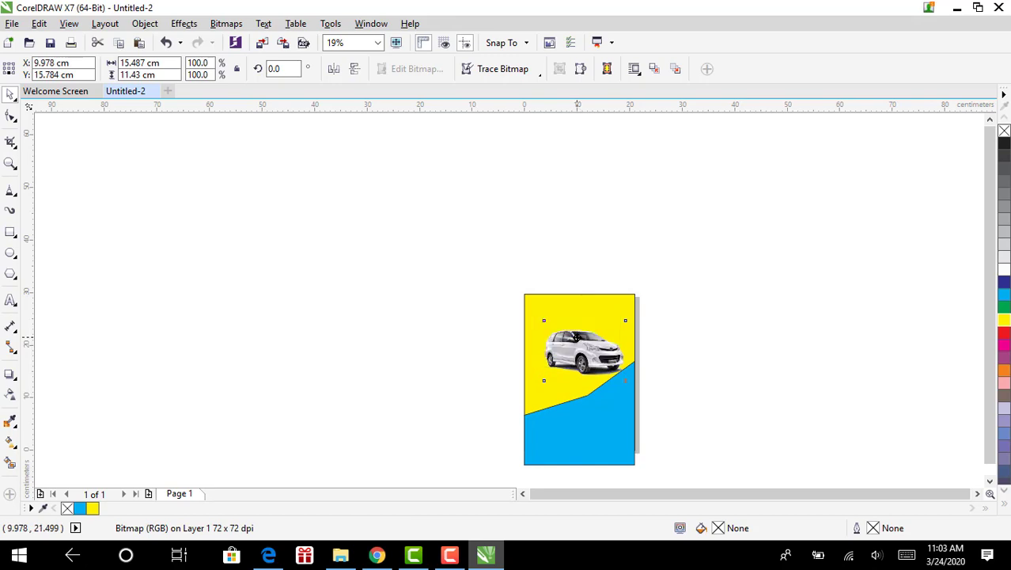
click(309, 377)
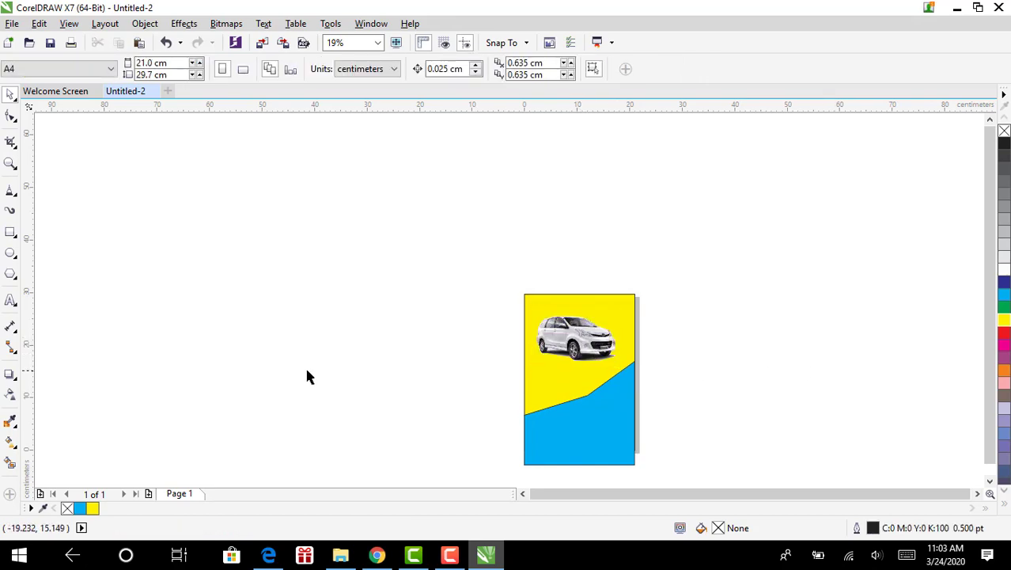
Type the heading 'JUAL-BELI MOBIL' left of the page and enlarge it
click(10, 301)
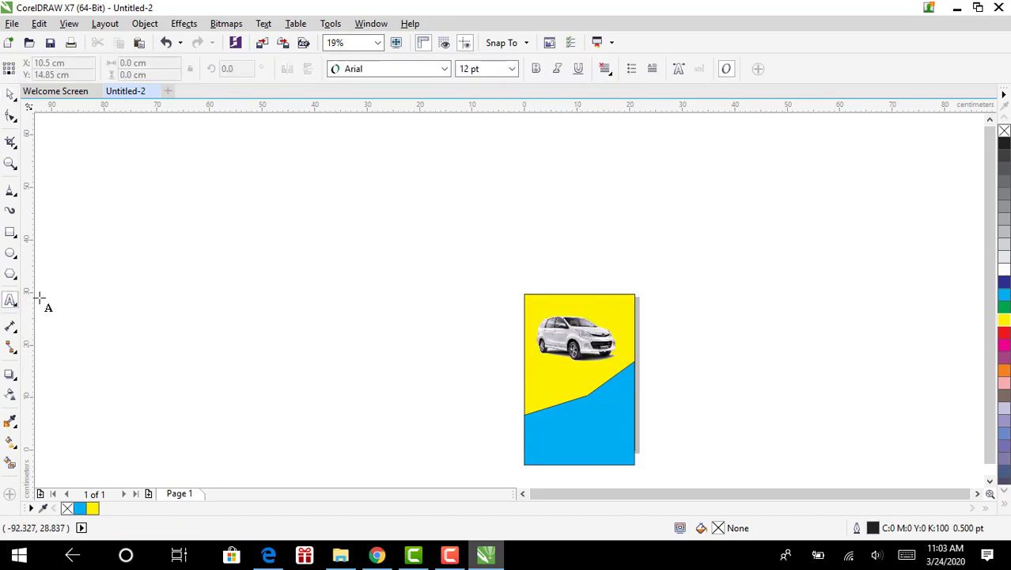
click(148, 311)
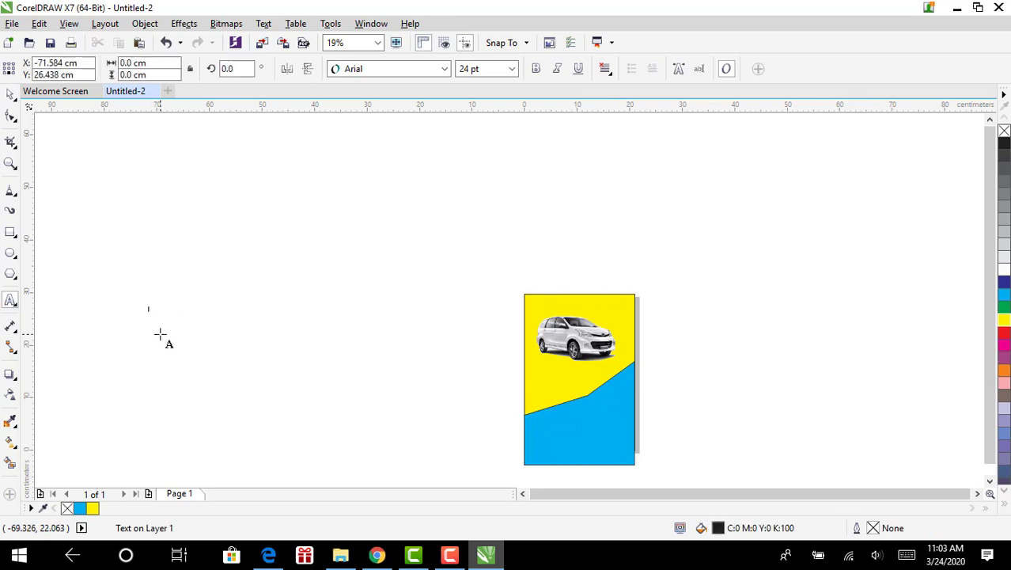
text(JUAL BELI MOBIL)
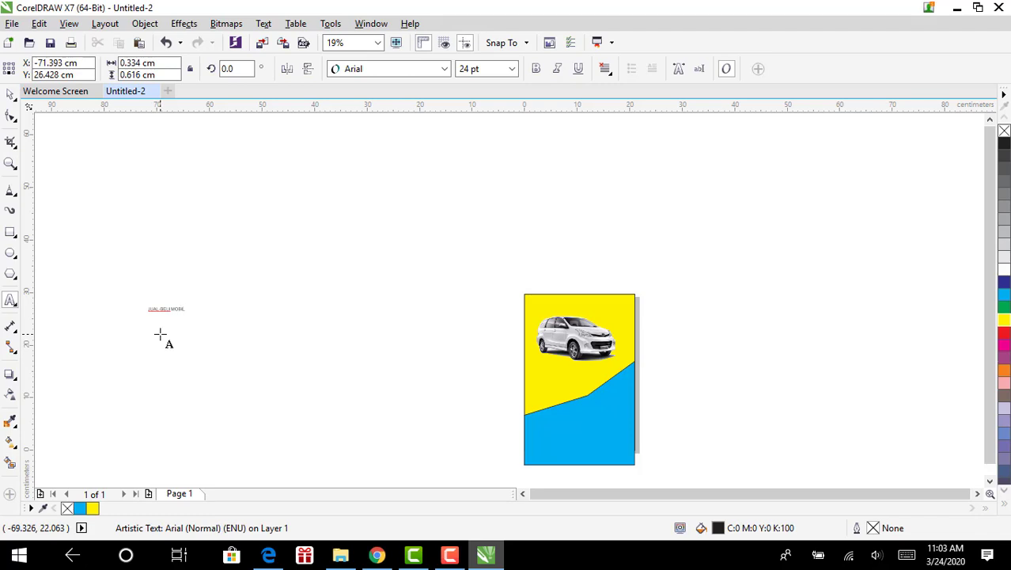
click(166, 308)
click(10, 95)
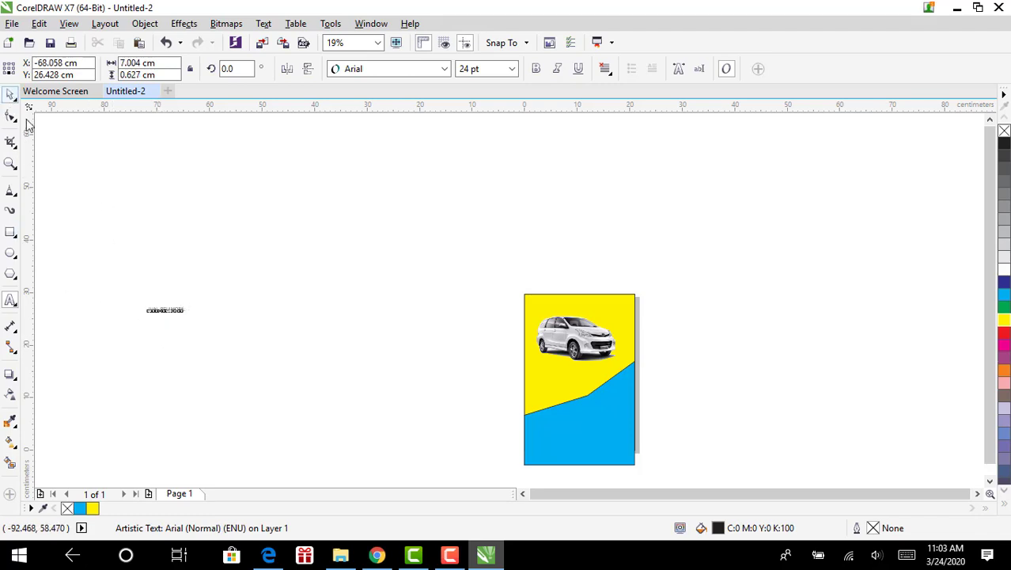
drag(193, 319, 328, 442)
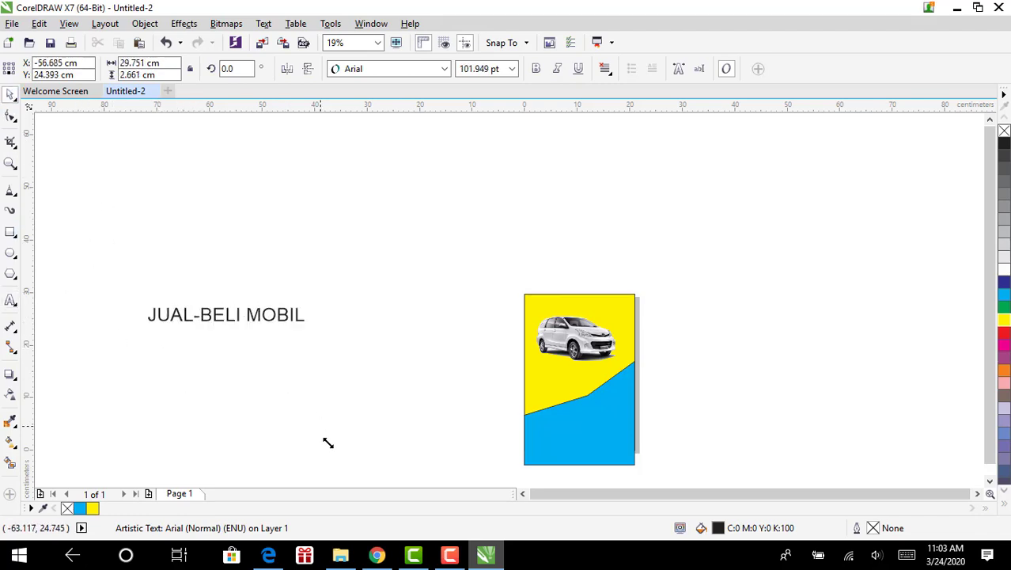
Set all the heading's characters in the Impact font
double_click(234, 313)
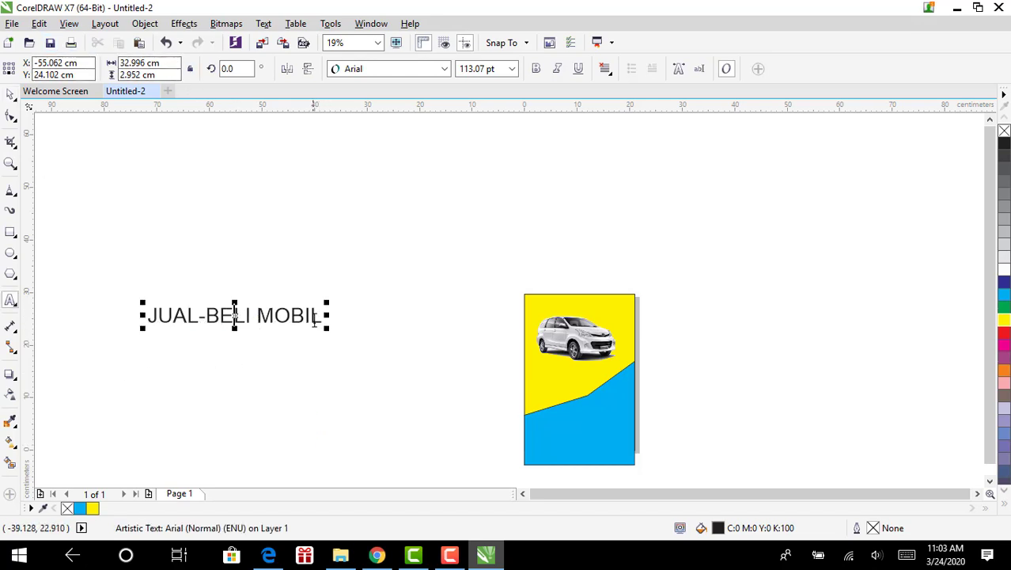
drag(320, 316, 141, 313)
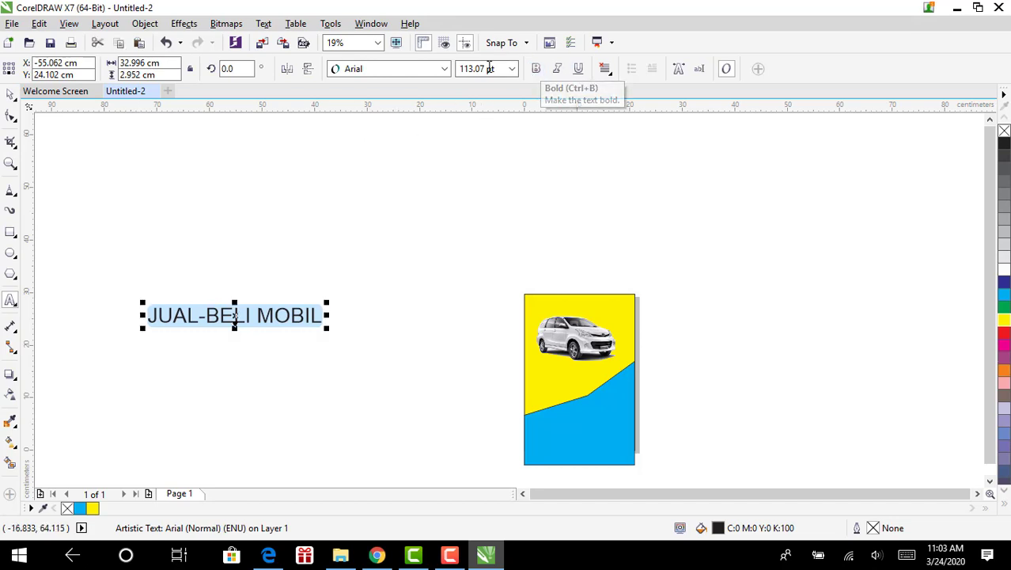
click(446, 70)
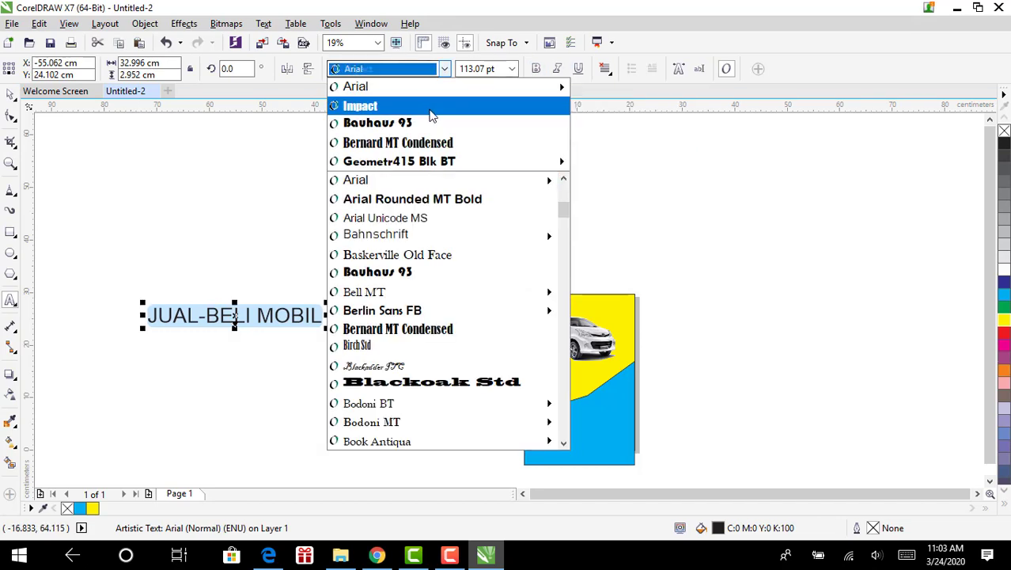
click(432, 108)
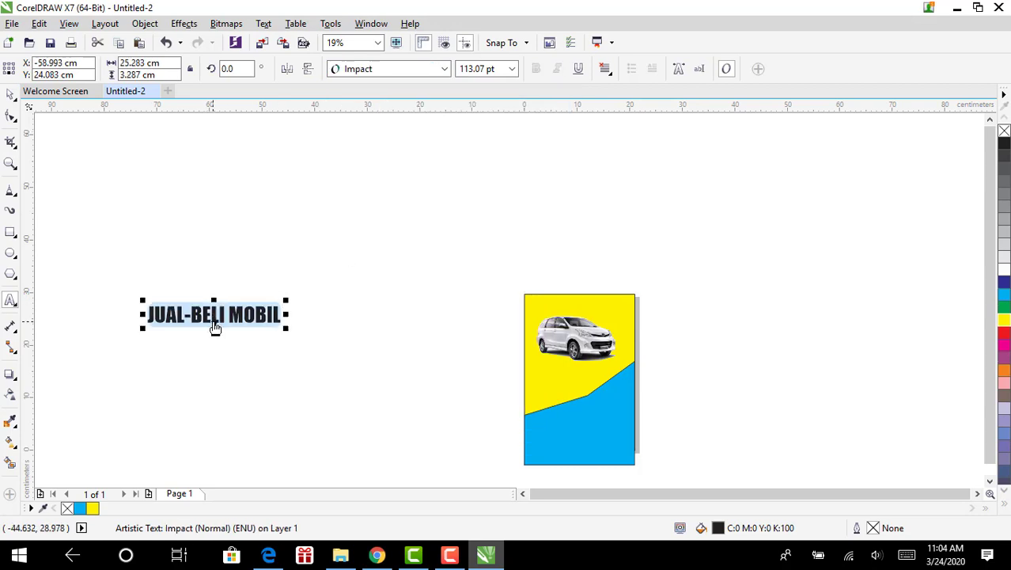
Move the heading onto the blue area and scale it to about 90.5 pt
drag(215, 318, 590, 437)
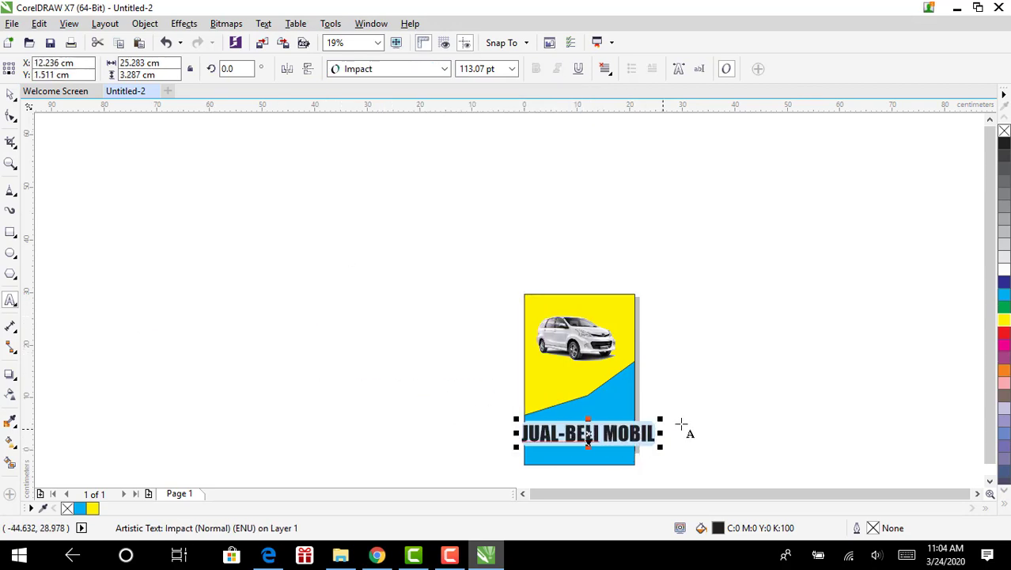
drag(663, 418, 638, 424)
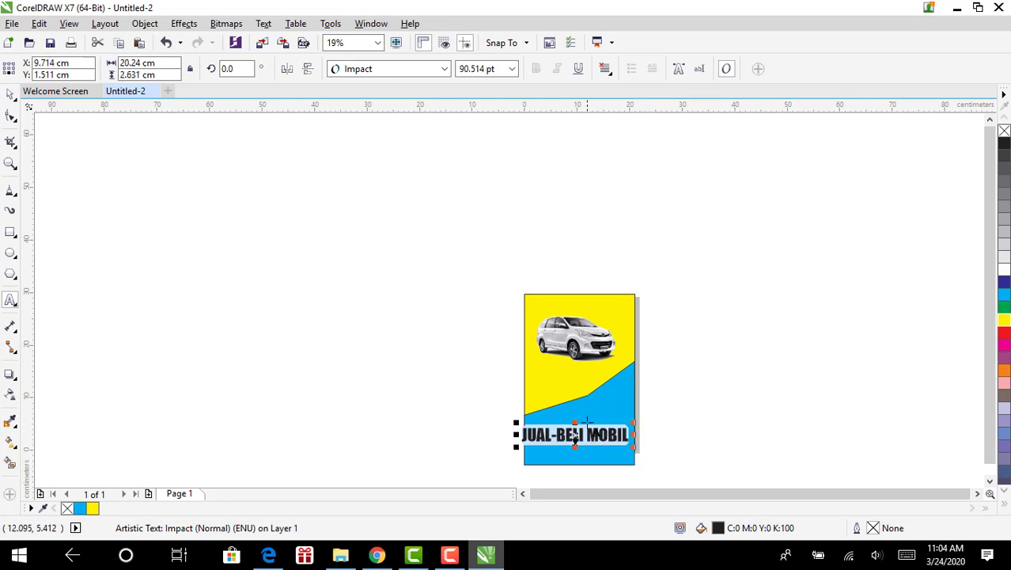
drag(576, 435, 580, 423)
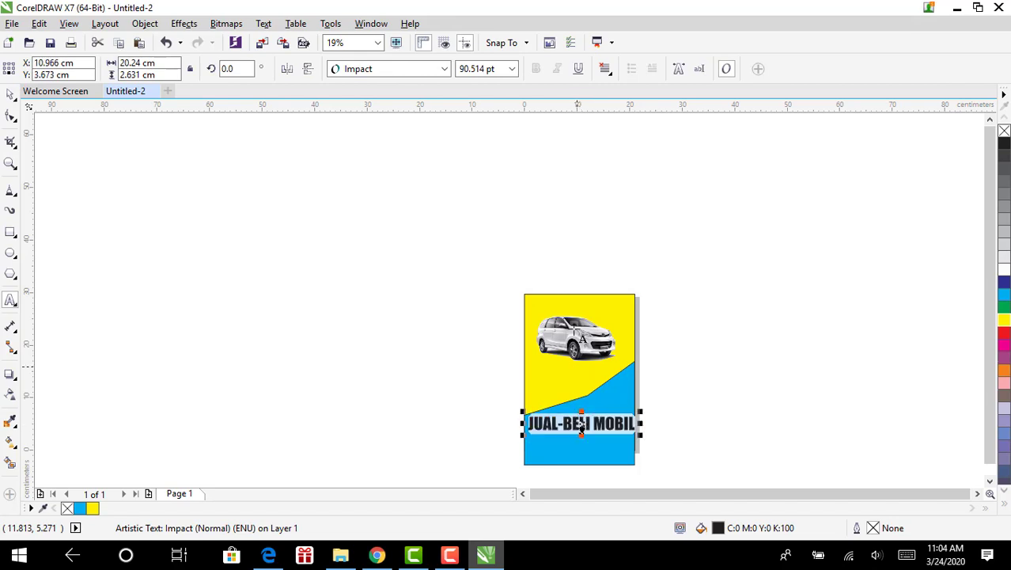
click(473, 333)
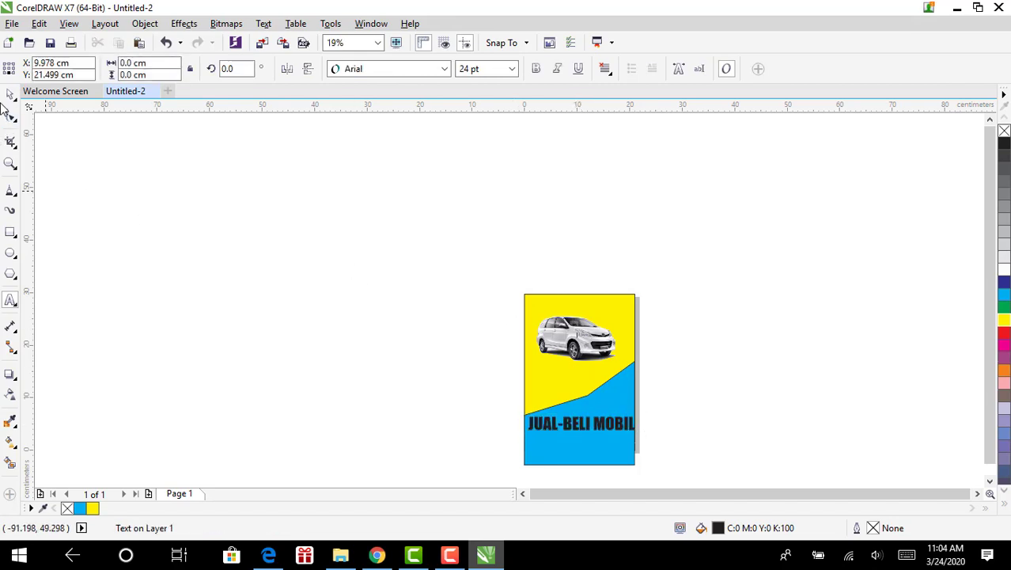
Shift the car lower-left and move the heading to the top, dropping a copy beside the flyer
click(569, 343)
drag(569, 343, 554, 367)
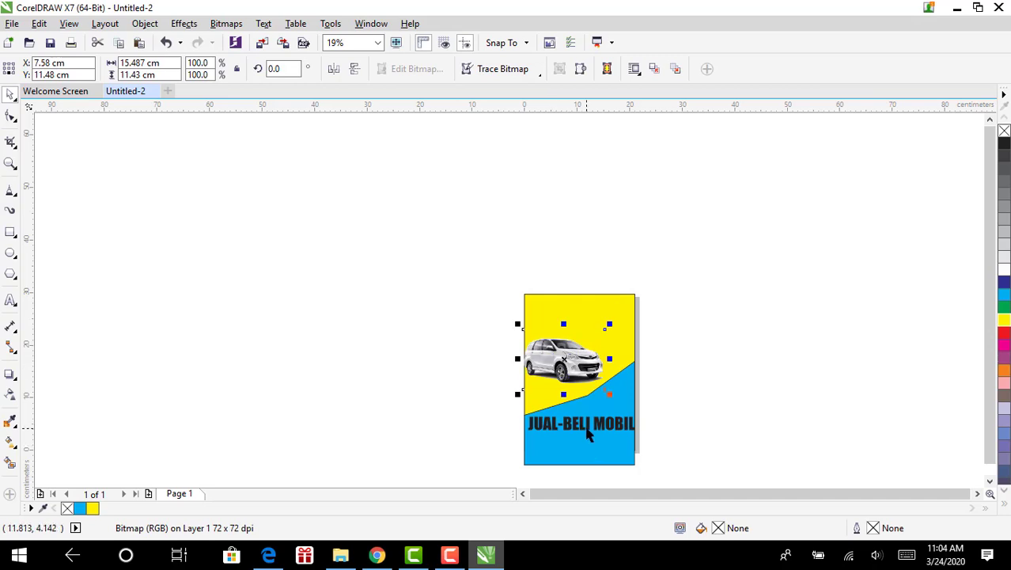
click(588, 434)
drag(588, 435, 395, 280)
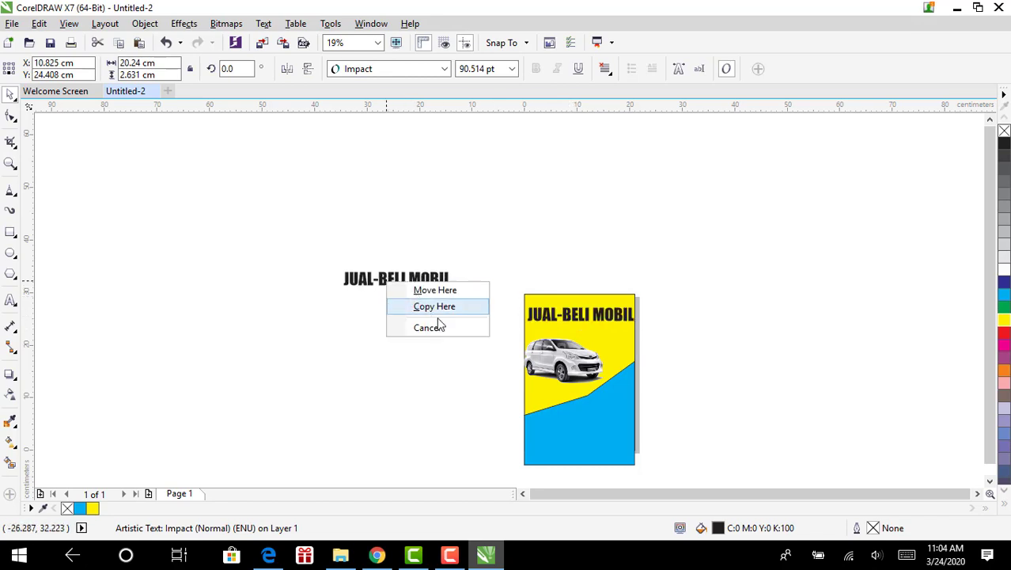
click(442, 307)
Replace the copy's wording with the company name 'PT.permata indah' and its street address
double_click(436, 287)
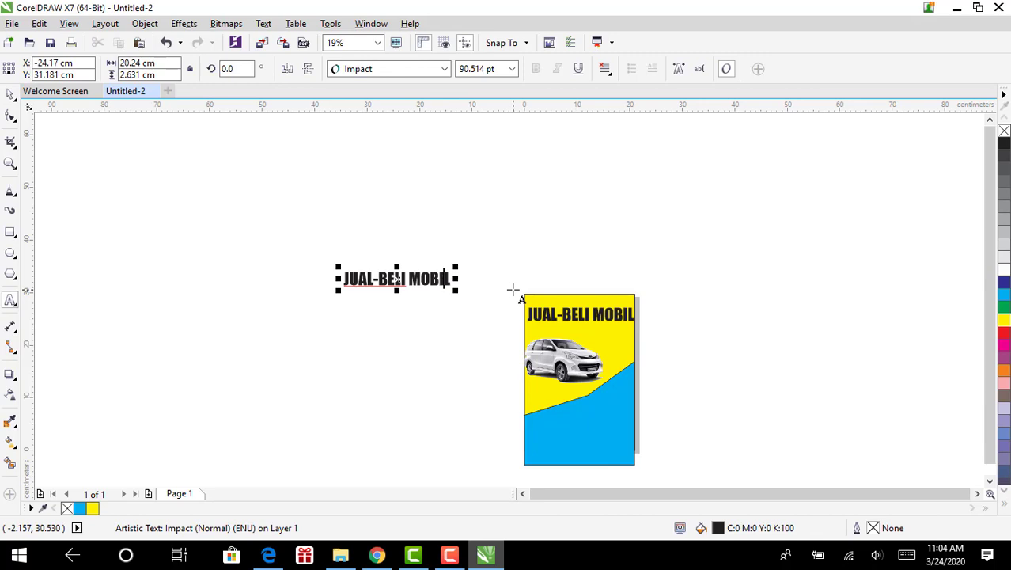
key(BackSpace)
key(BackSpace)
key(BackSpace)
key(BackSpace)
key(BackSpace)
key(BackSpace)
key(BackSpace)
key(BackSpace)
key(BackSpace)
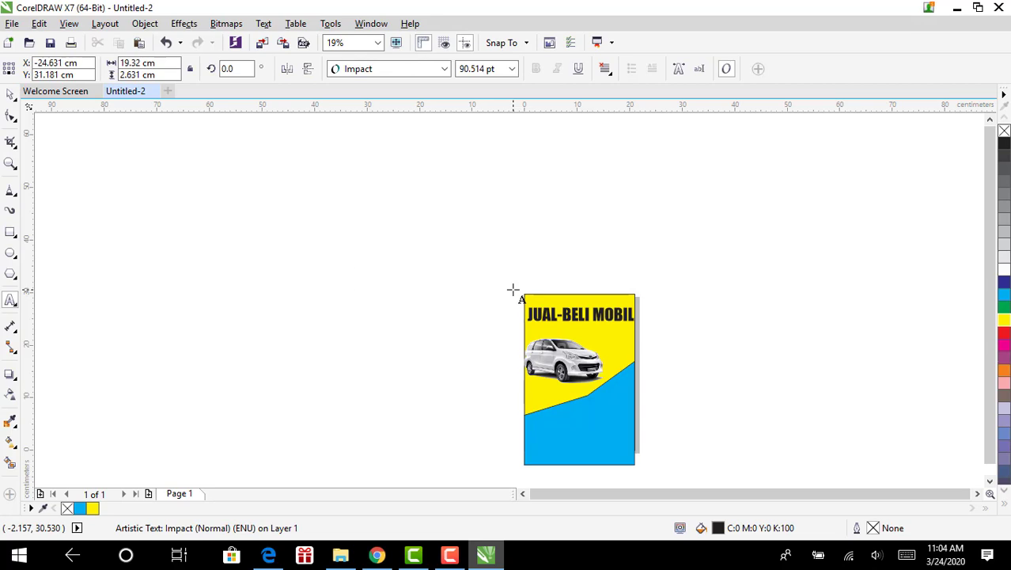
text(a)
key(BackSpace)
text(aa)
key(BackSpace)
key(BackSpace)
text(PT.permat)
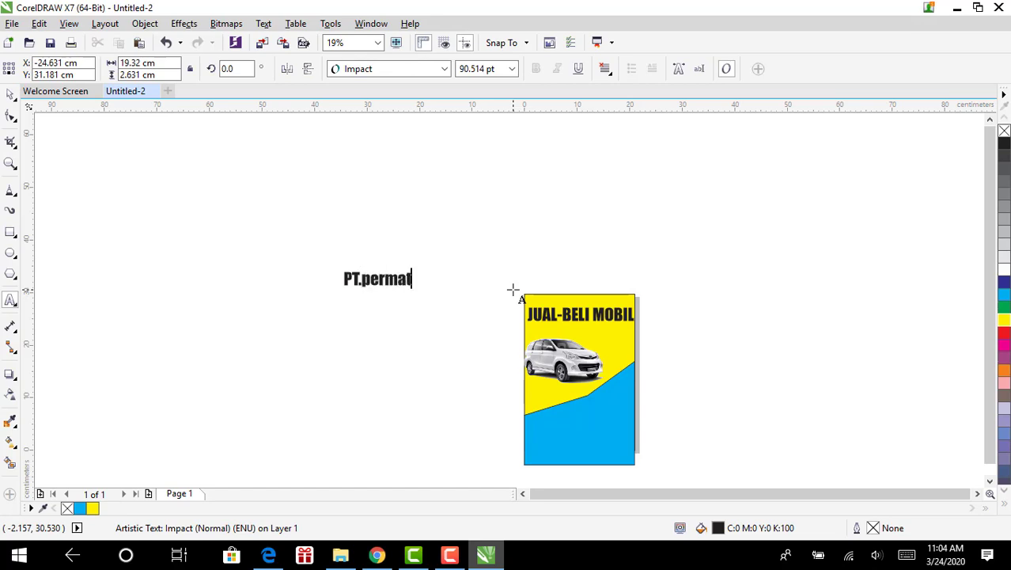
text(a inda)
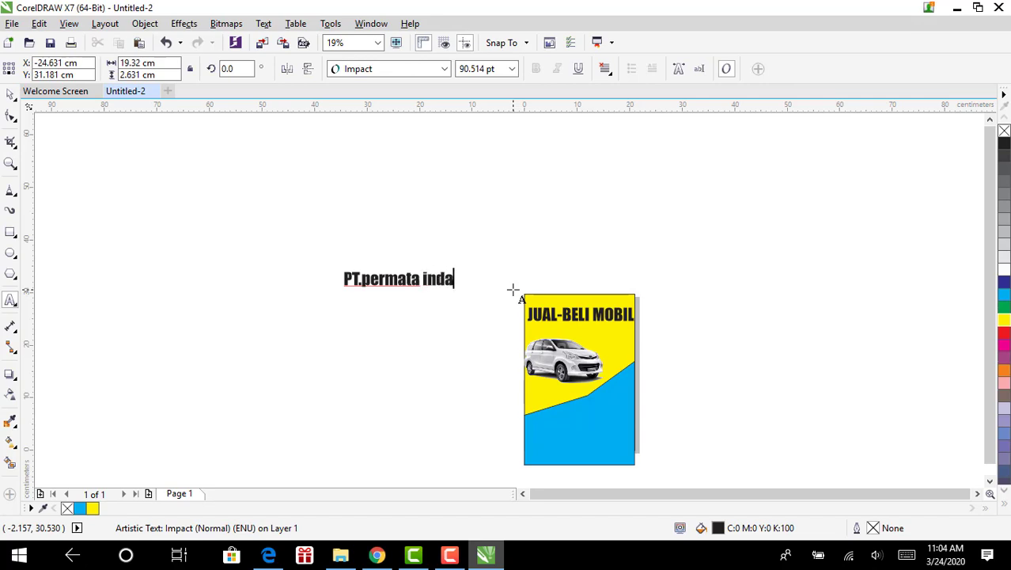
text(h )
text(ala)
text(mat)
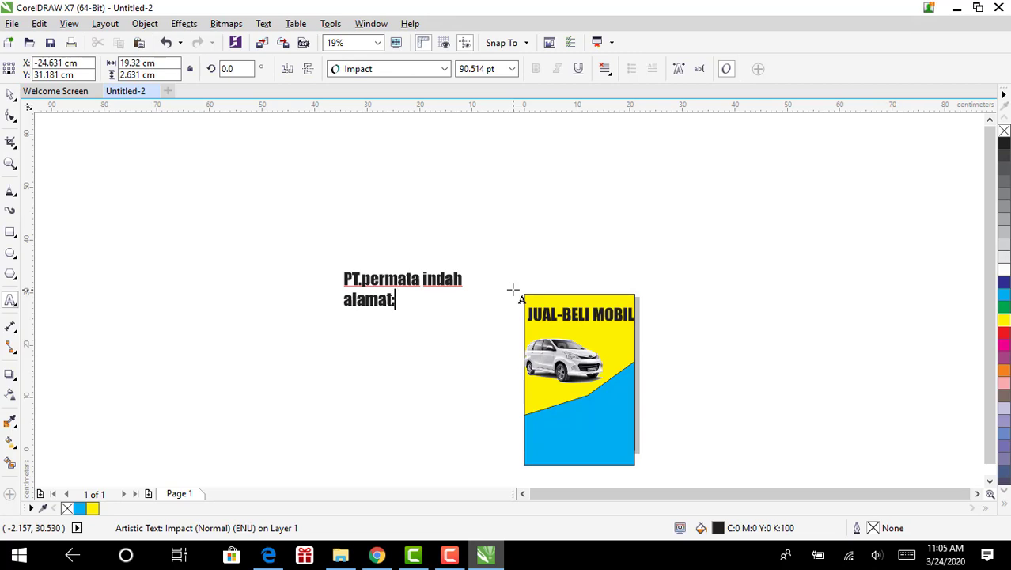
text(:)
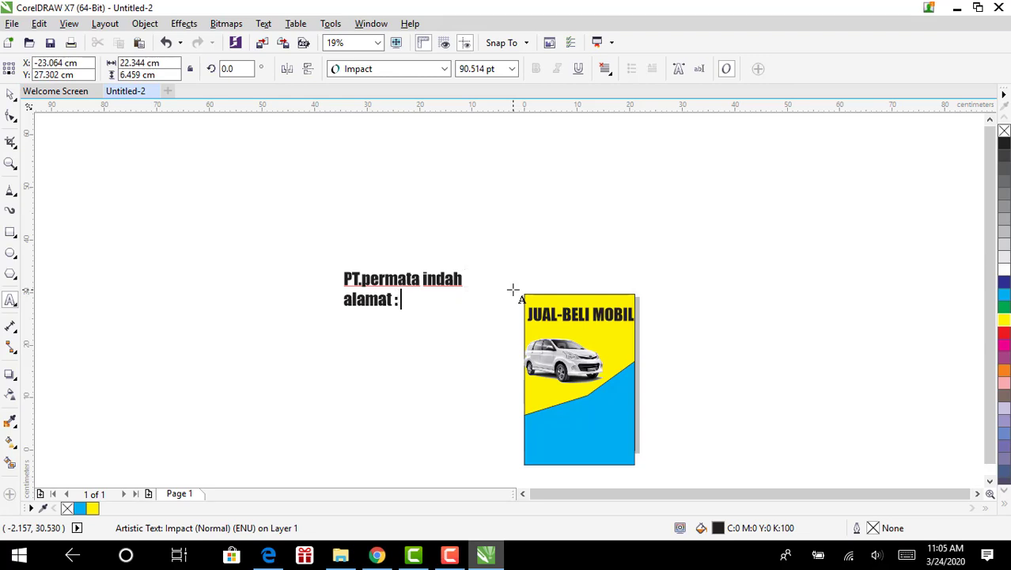
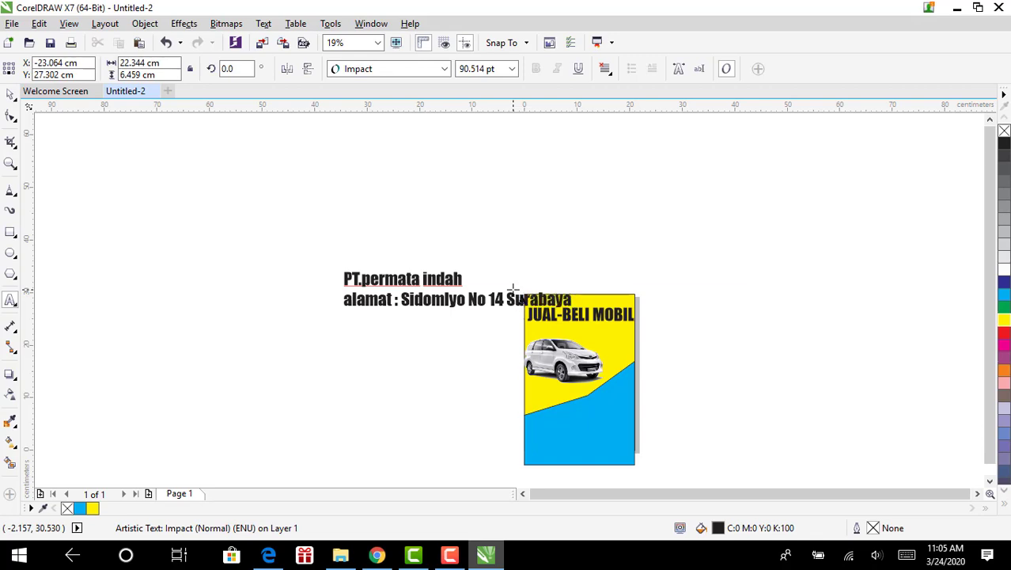
Move the company name and address text onto the blue area and scale it to about 35%
click(576, 301)
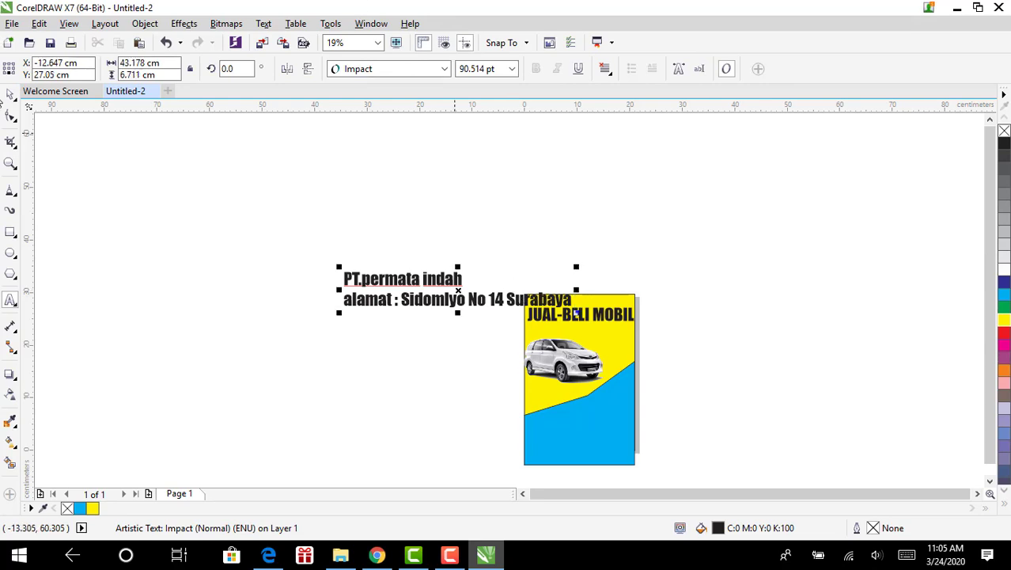
key(ctrl+space)
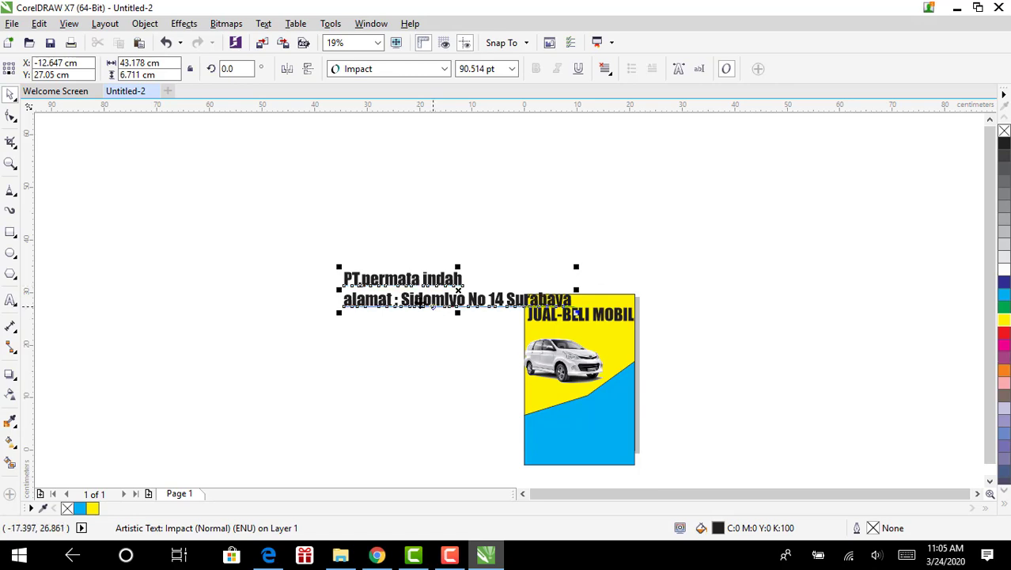
drag(575, 301, 702, 450)
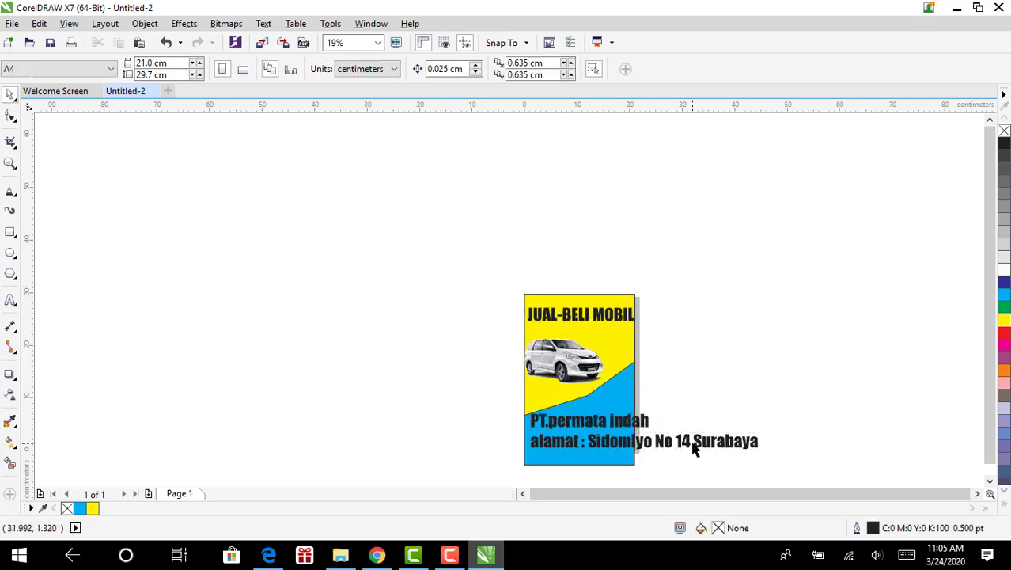
click(605, 437)
click(565, 433)
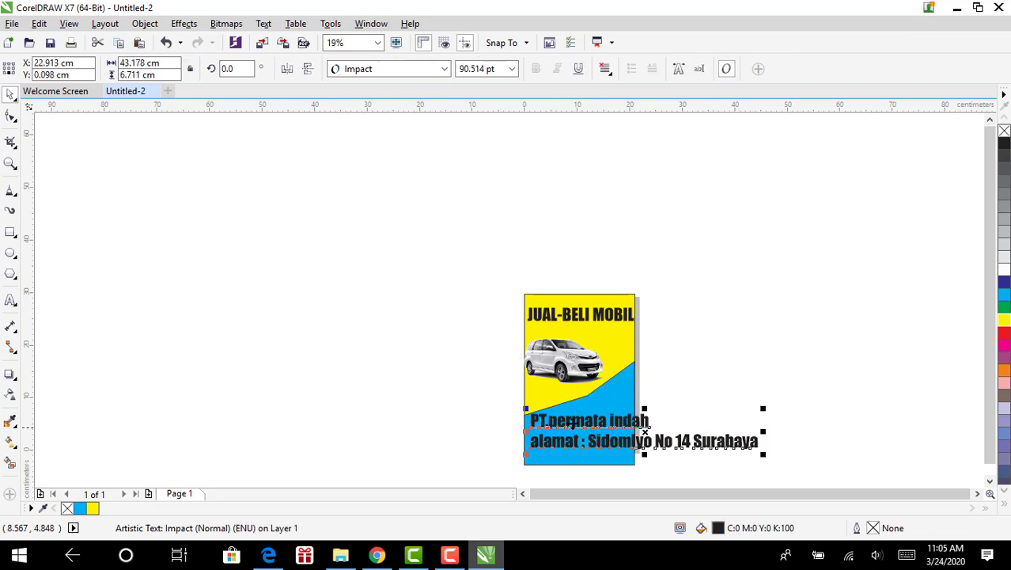
drag(763, 408, 641, 431)
click(599, 317)
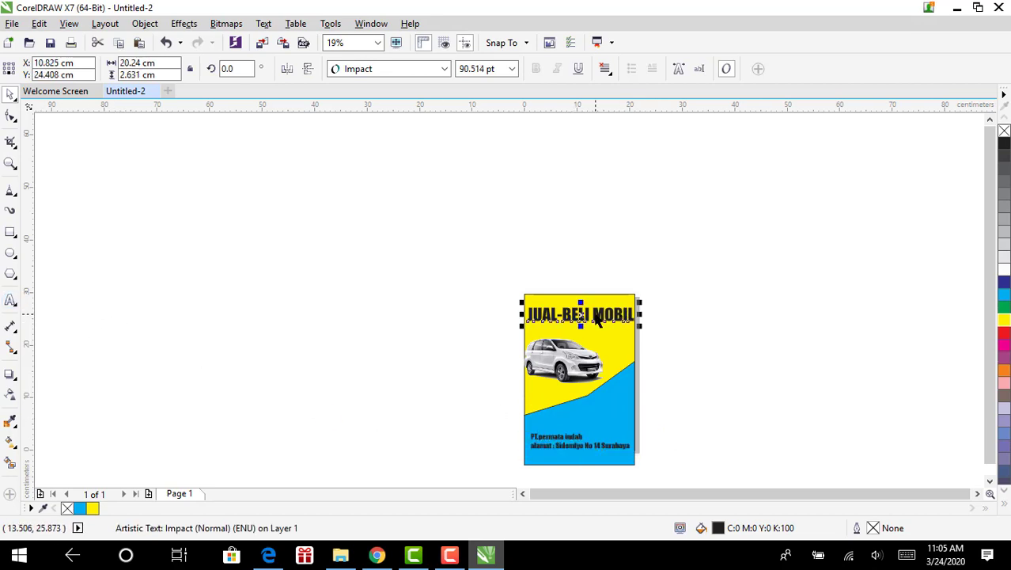
Copy the title left of the page and reword the copy to 'HARGA MULAI DARI 50 JUTA'
drag(599, 318, 327, 290)
click(361, 319)
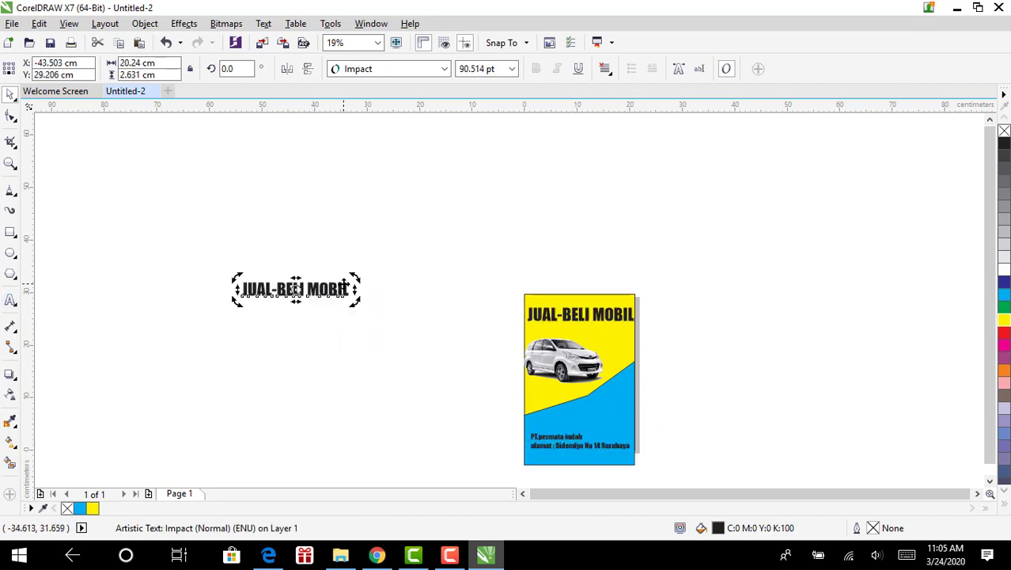
double_click(344, 286)
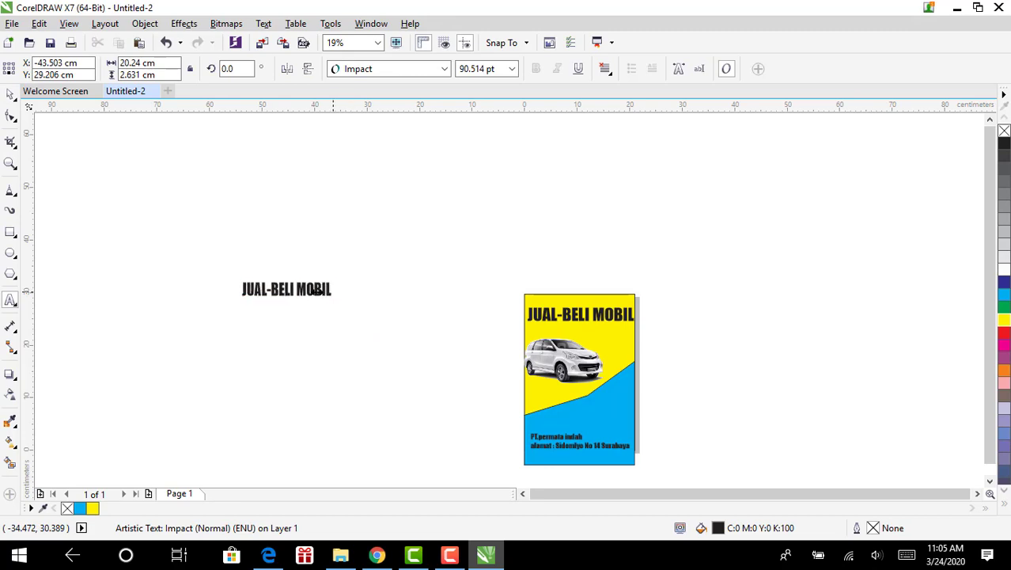
drag(375, 289, 248, 293)
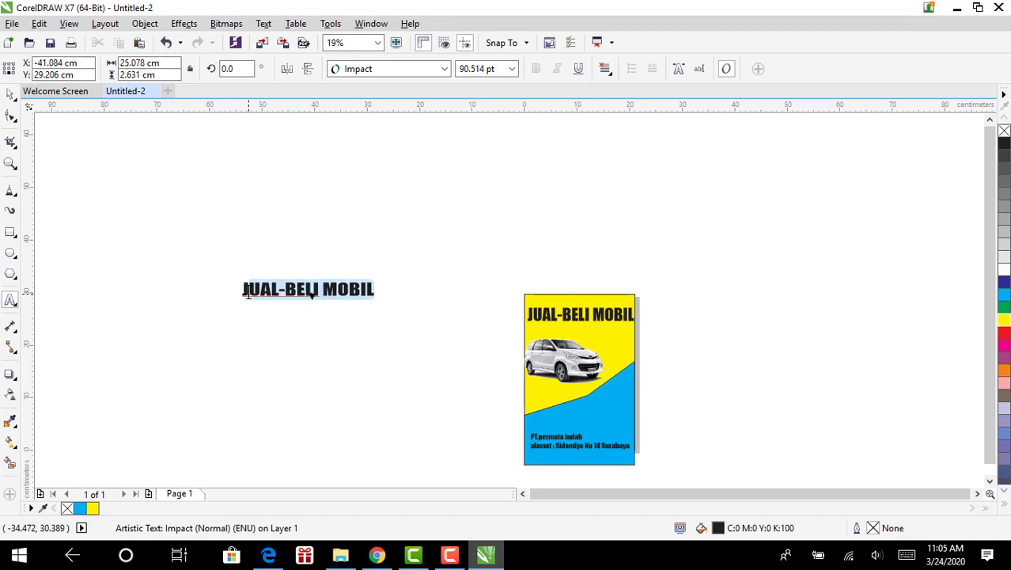
key(Escape)
key(Delete)
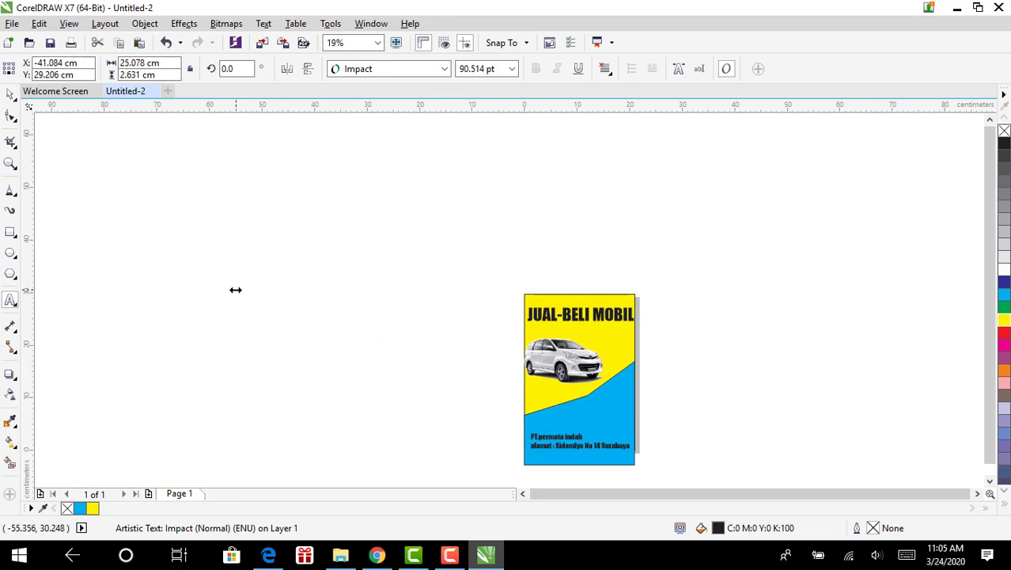
text(JANGAN)
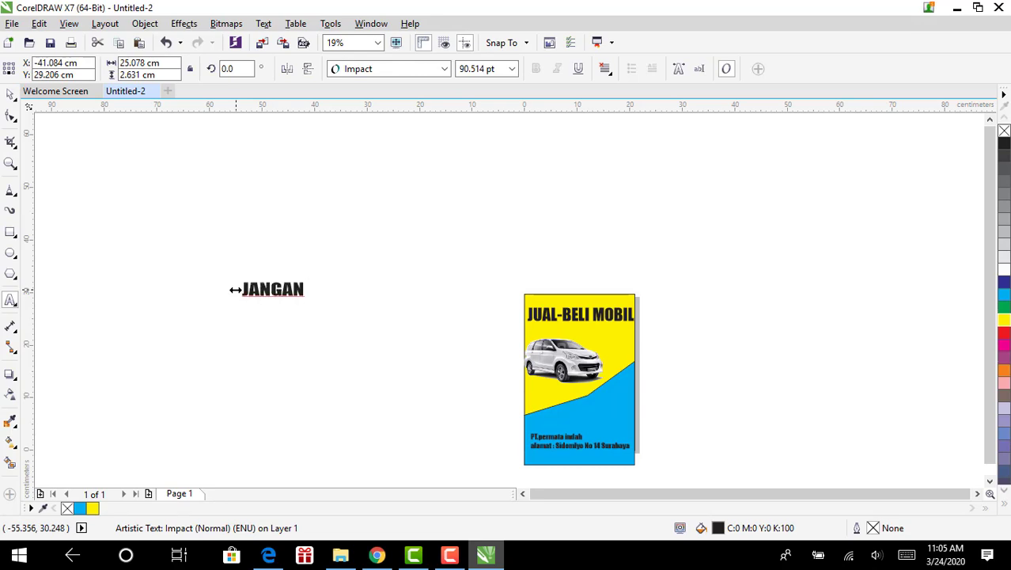
key(BackSpace)
key(BackSpace)
key(BackSpace)
key(BackSpace)
key(BackSpace)
key(BackSpace)
key(BackSpace)
text(HAR)
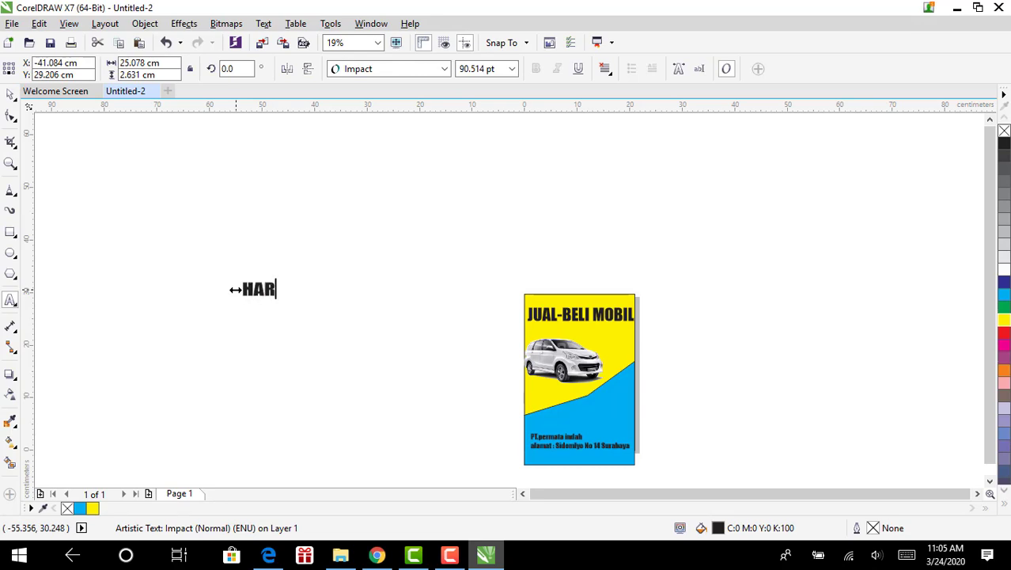
text(GA MULAI DARI)
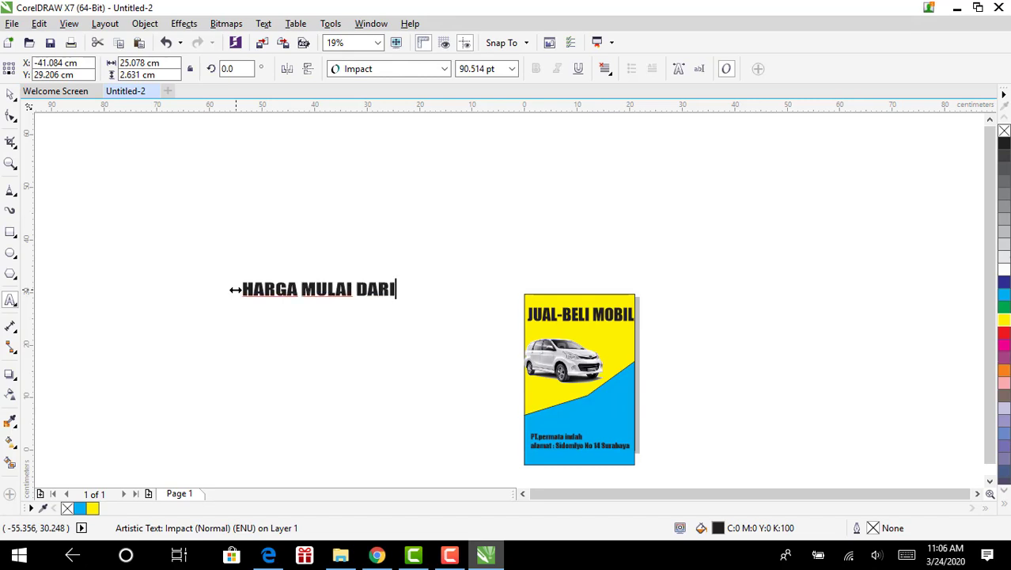
text( 50 JUTA)
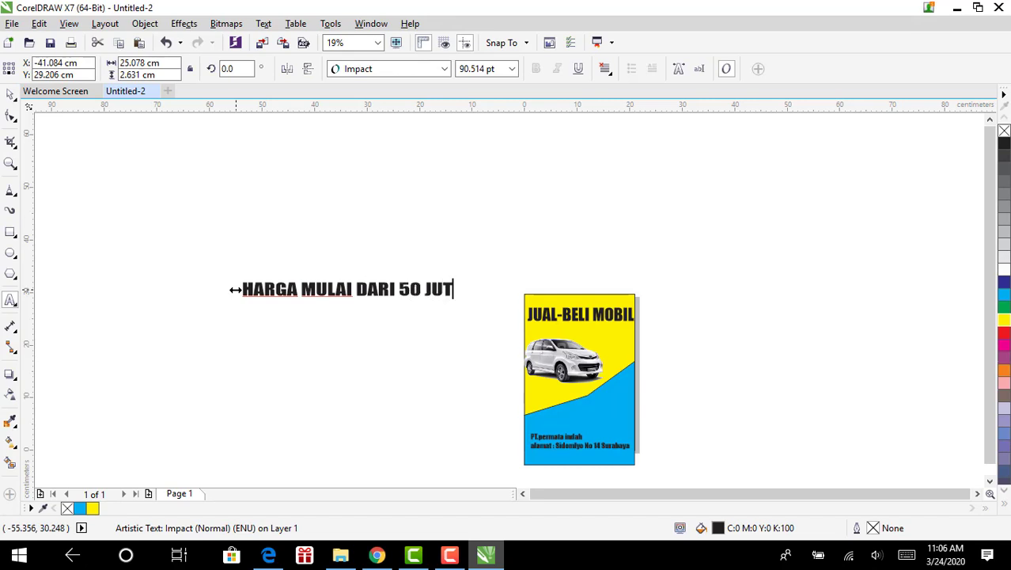
Move the price line onto the blue area and scale it to the page width
click(11, 93)
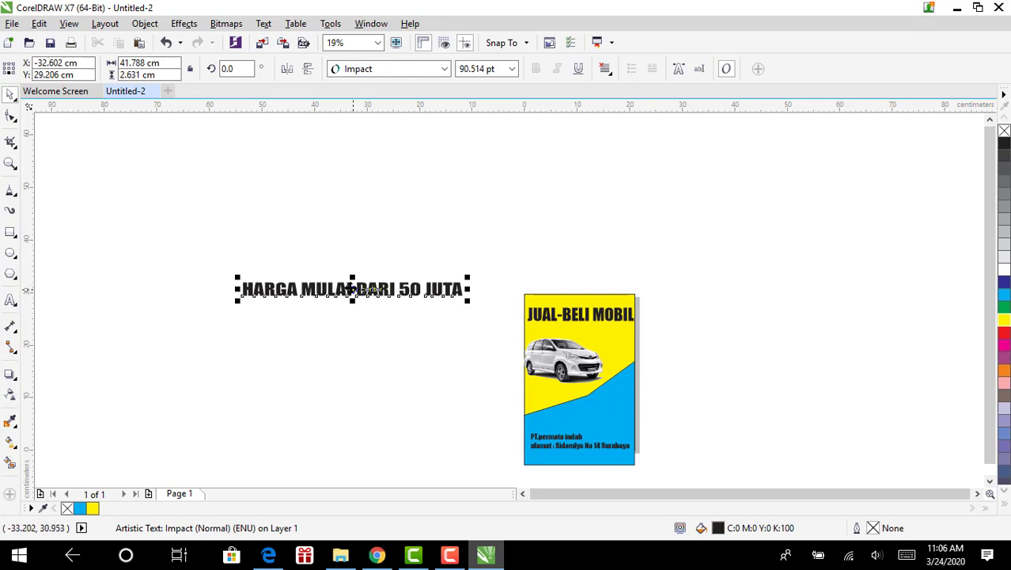
drag(368, 293, 594, 418)
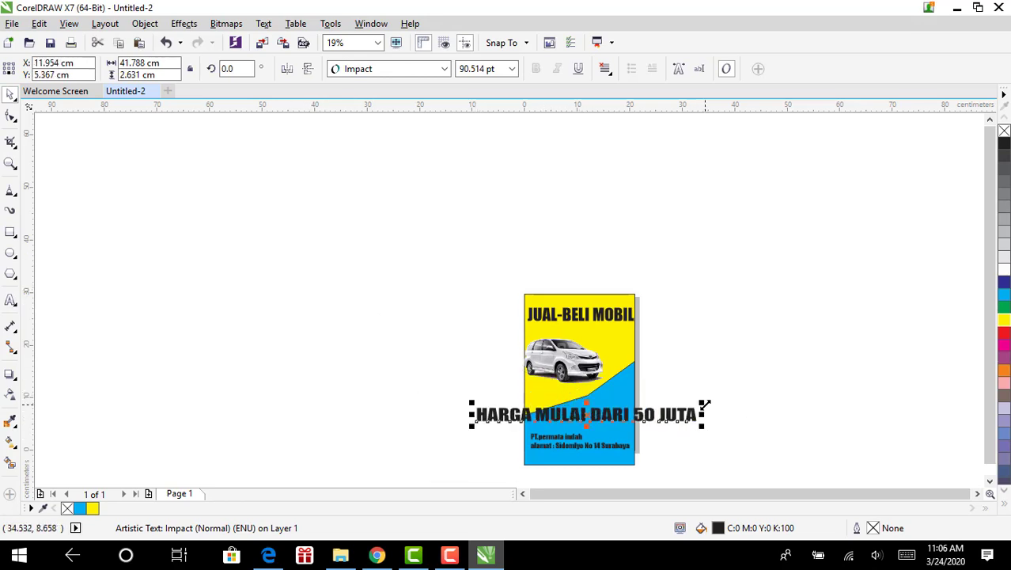
drag(705, 403, 708, 361)
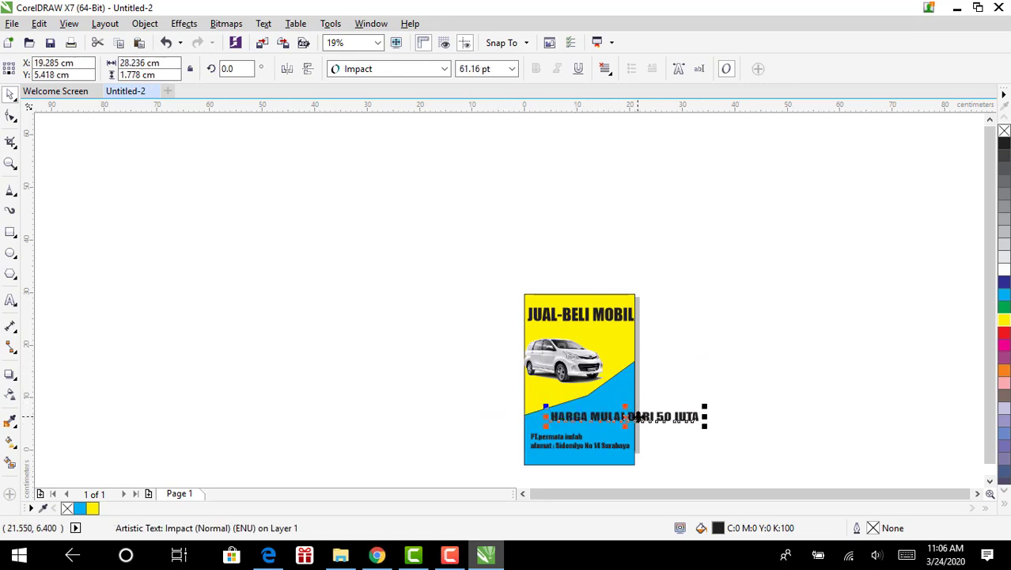
drag(637, 417, 607, 421)
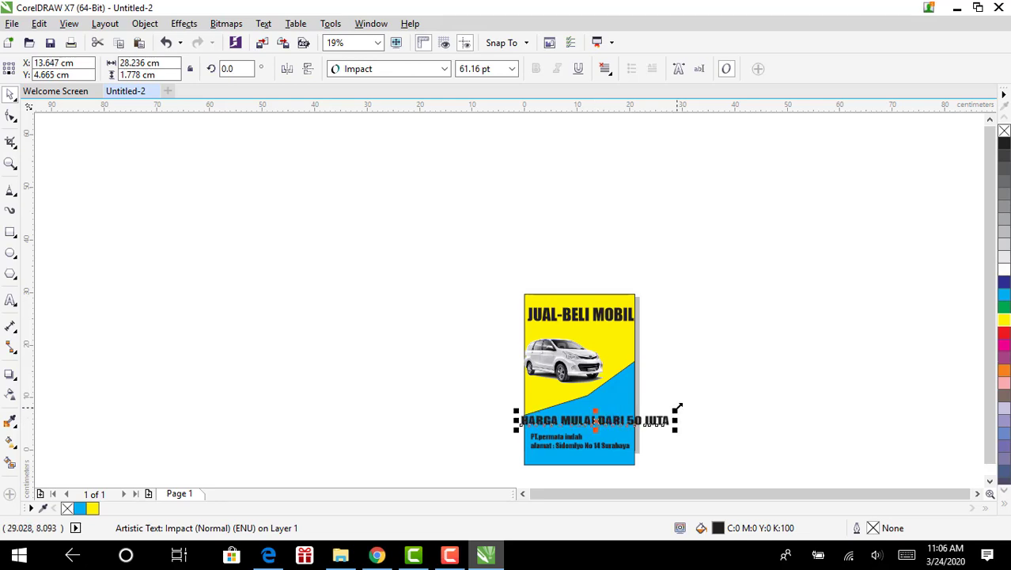
drag(677, 407, 580, 422)
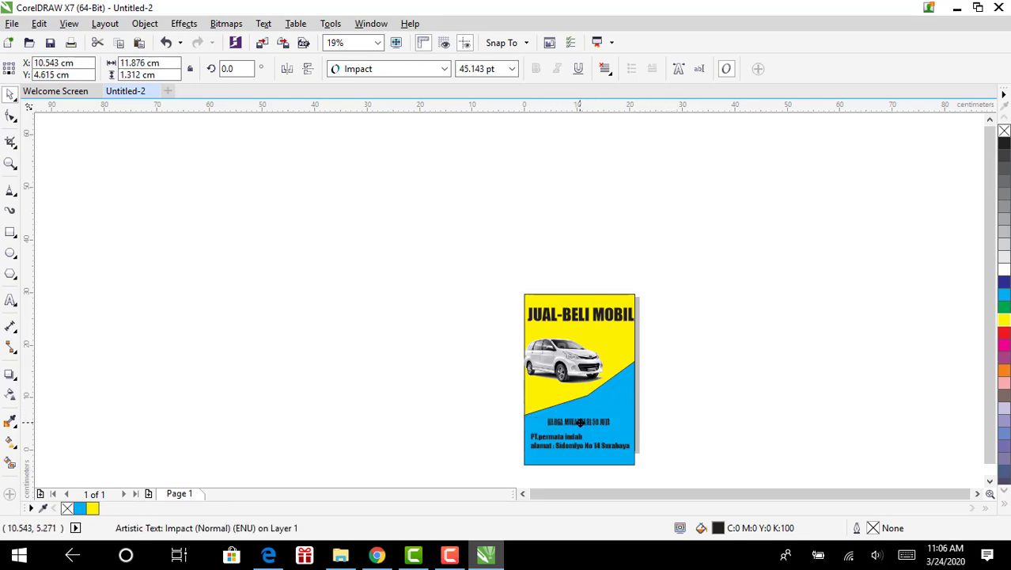
Nudge the car photo right and down, and enlarge the price line to about 62 pt
click(560, 365)
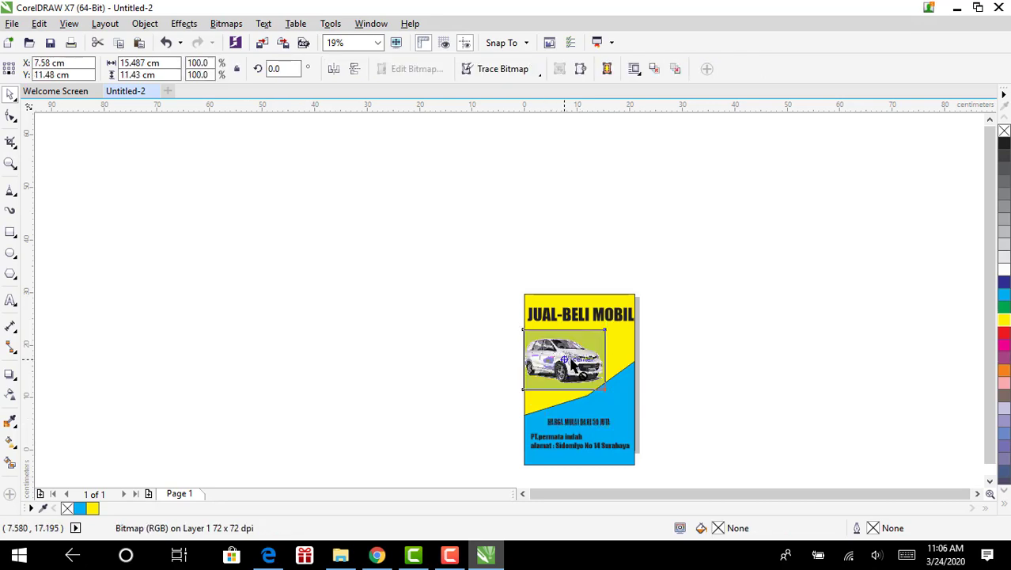
key(Right)
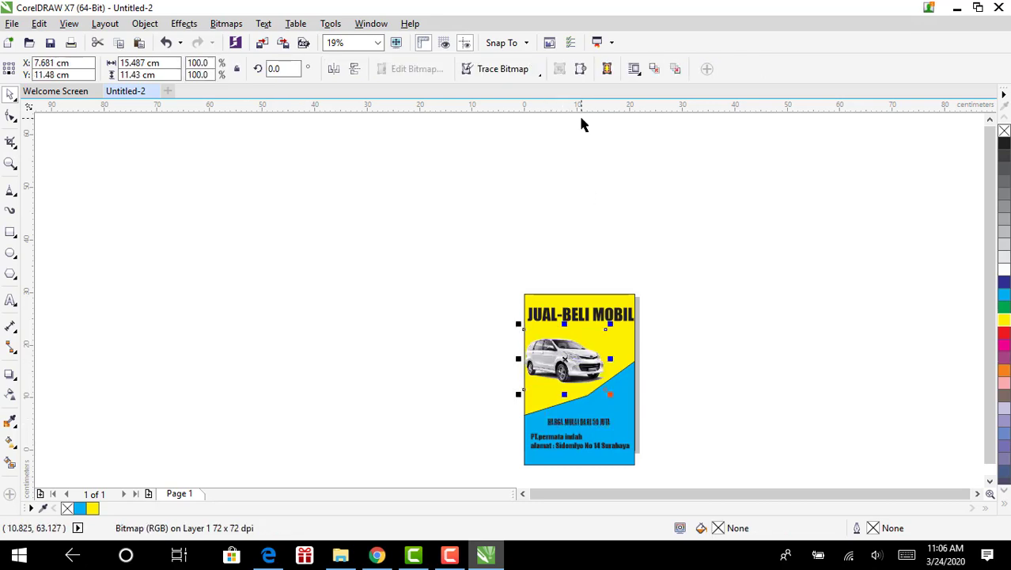
key(Right)
key(Down)
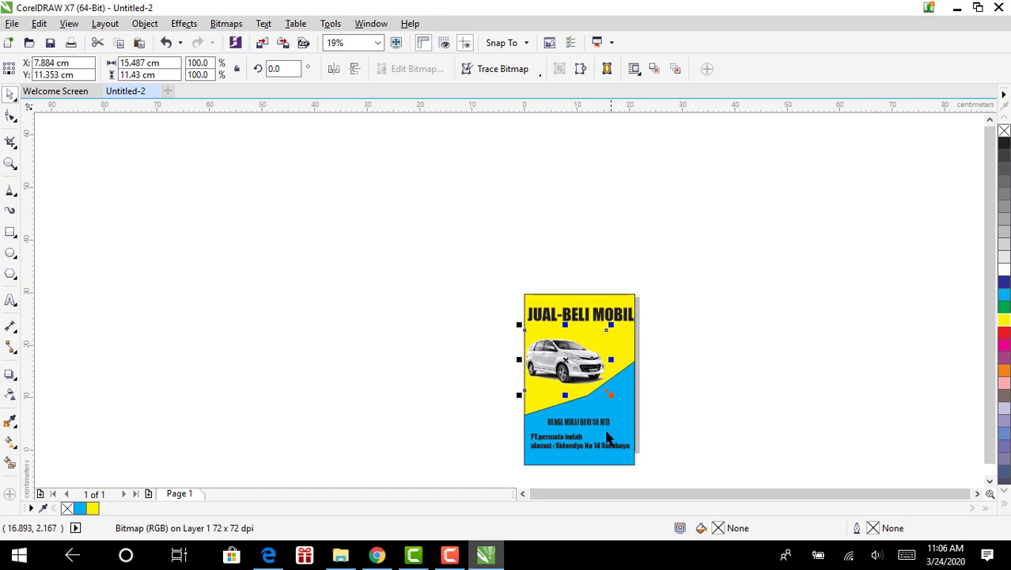
click(575, 422)
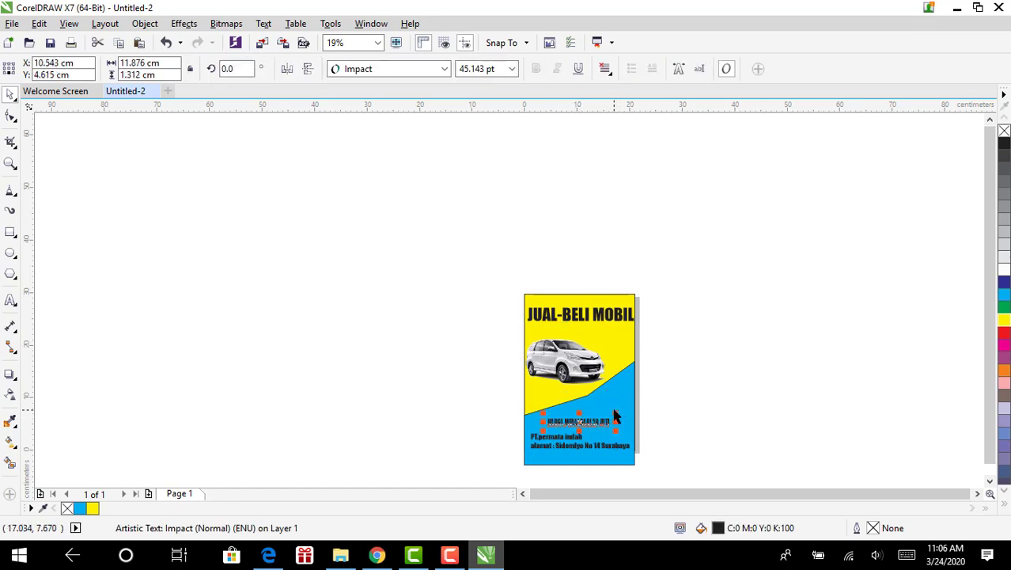
click(582, 420)
click(579, 422)
drag(616, 413, 591, 425)
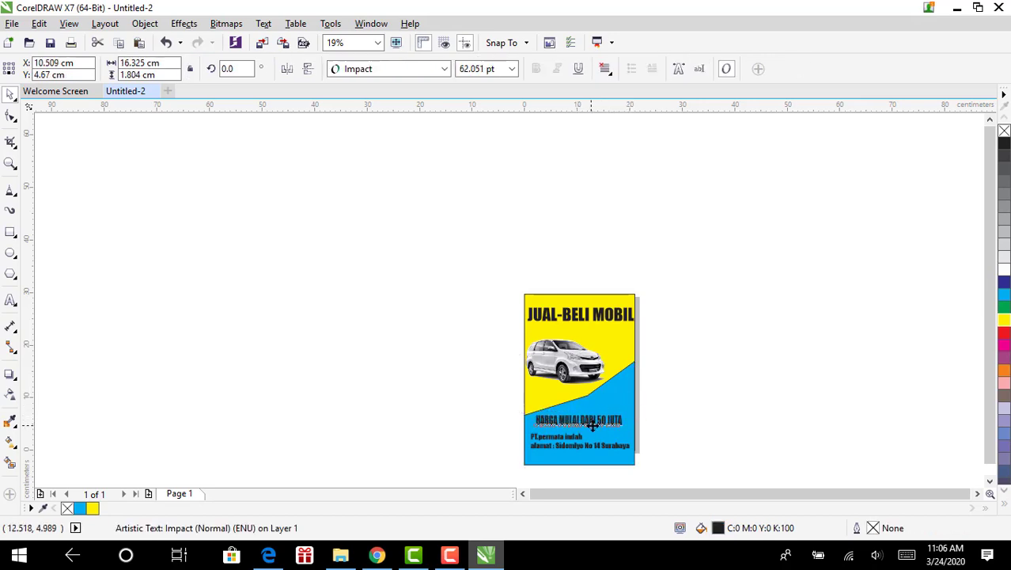
click(758, 401)
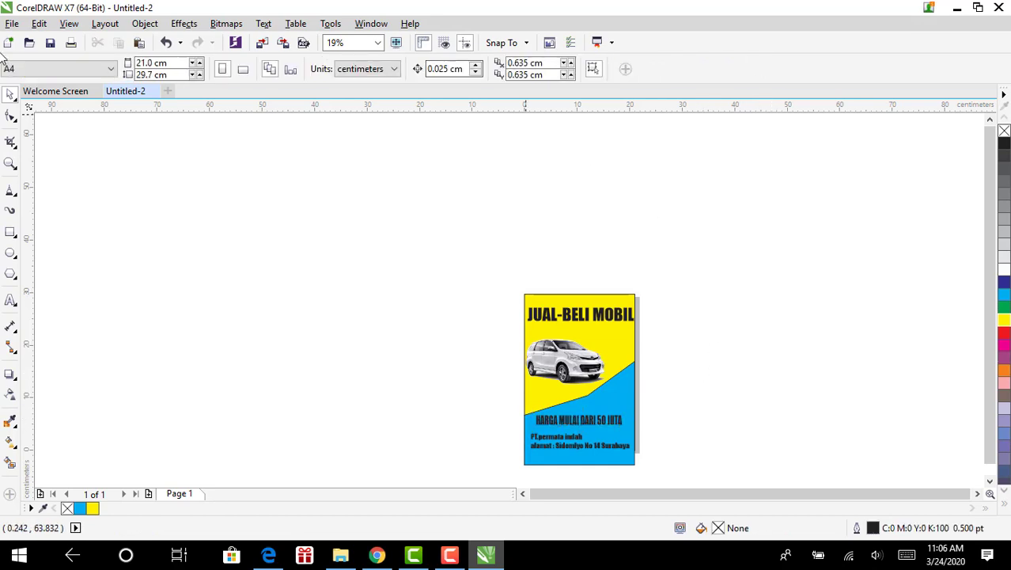
click(11, 23)
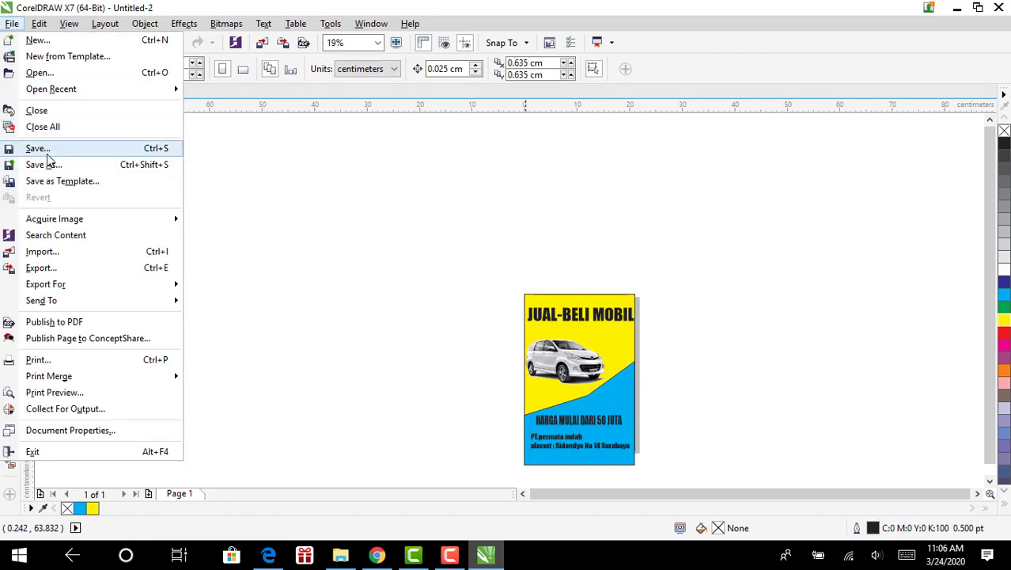
click(312, 269)
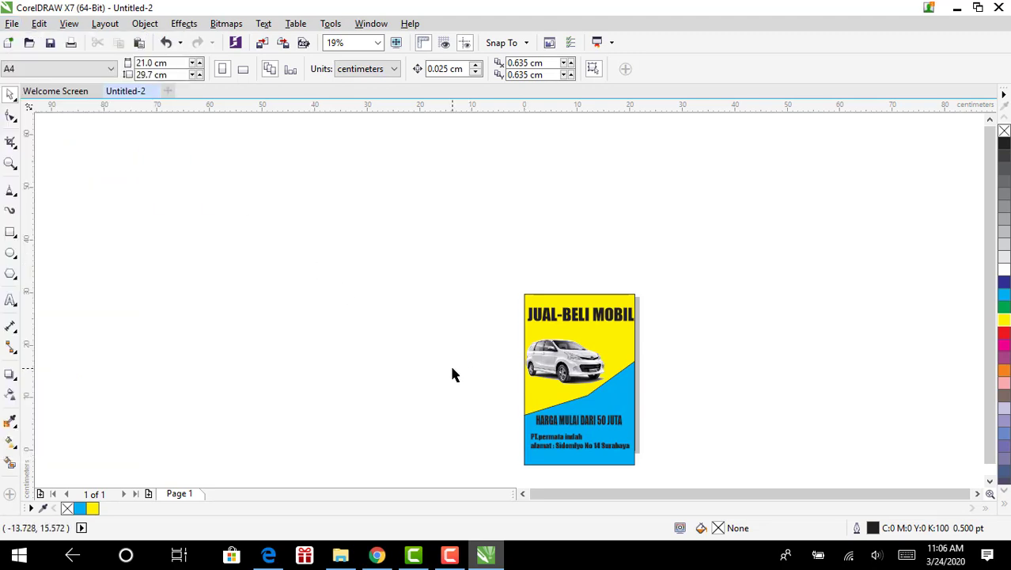
click(442, 559)
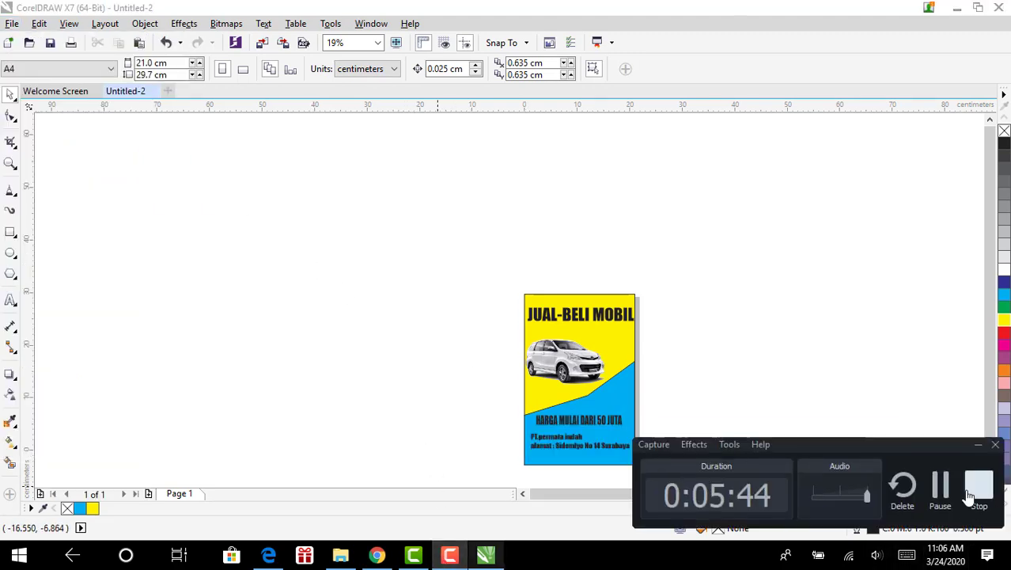